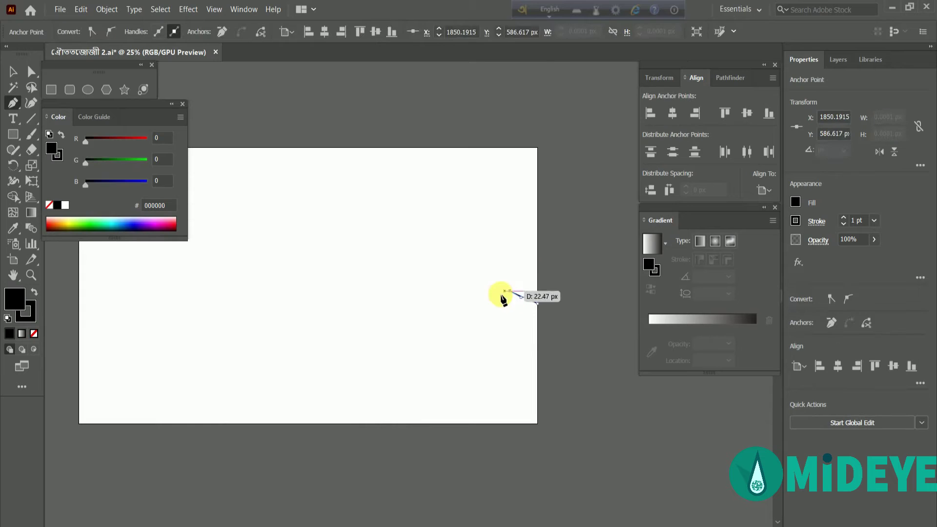
Step: Trace the jagged mountain ridge with Pen peak and dip points leftward across the artboard
left_click(418, 311)
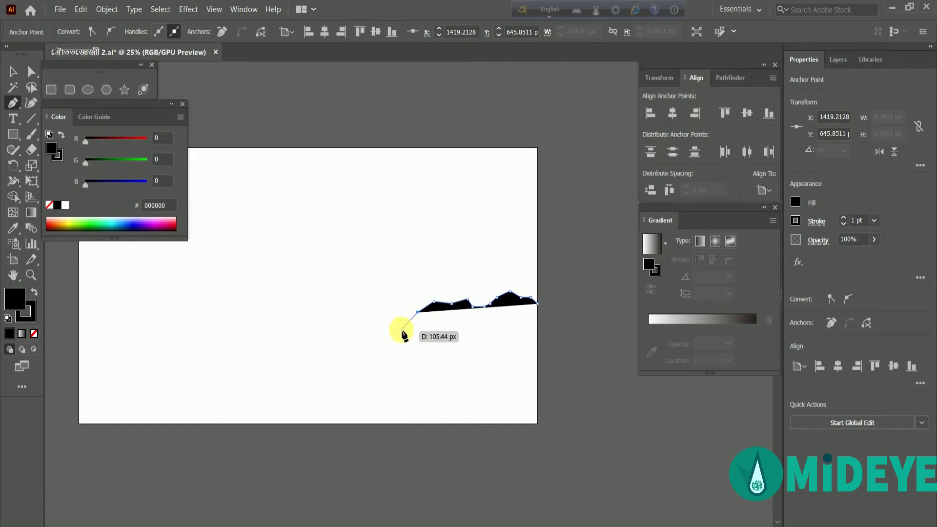
left_click_drag(372, 331, 545, 298)
left_click(480, 305)
left_click(464, 325)
left_click(408, 326)
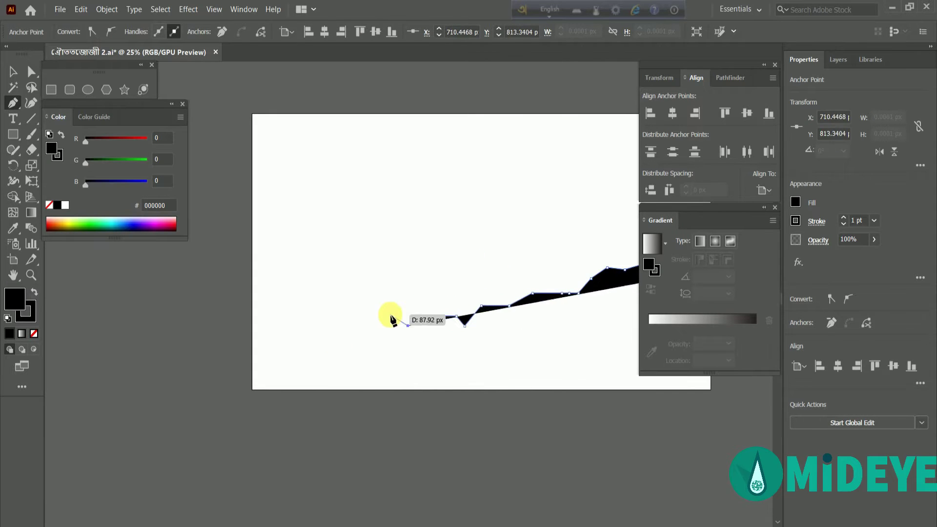
left_click(362, 328)
left_click(332, 326)
left_click(276, 335)
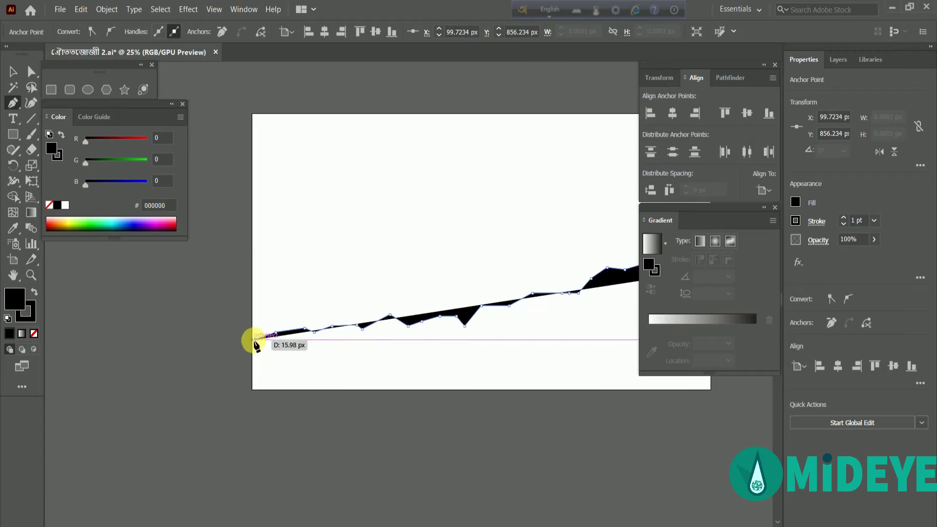
Step: Anchor the outline at both bottom corners and close the black mountain shape
left_click(252, 389)
scroll(341, 387, "right", 5)
left_click(448, 386)
left_click(450, 265)
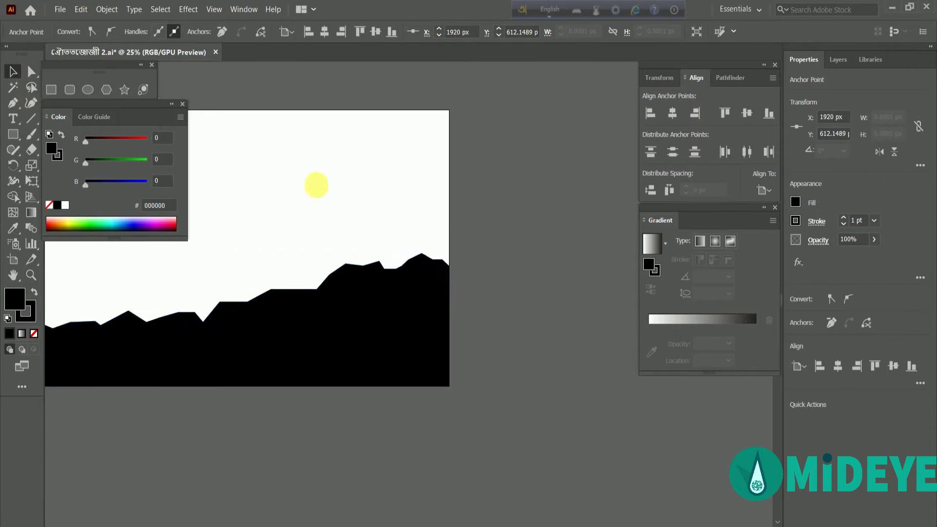
key("v")
scroll(495, 462, "left", 4)
left_click(494, 461)
Step: Draw an inner ridge facet on the mountain and fill it dark grey #333333
left_click(13, 103)
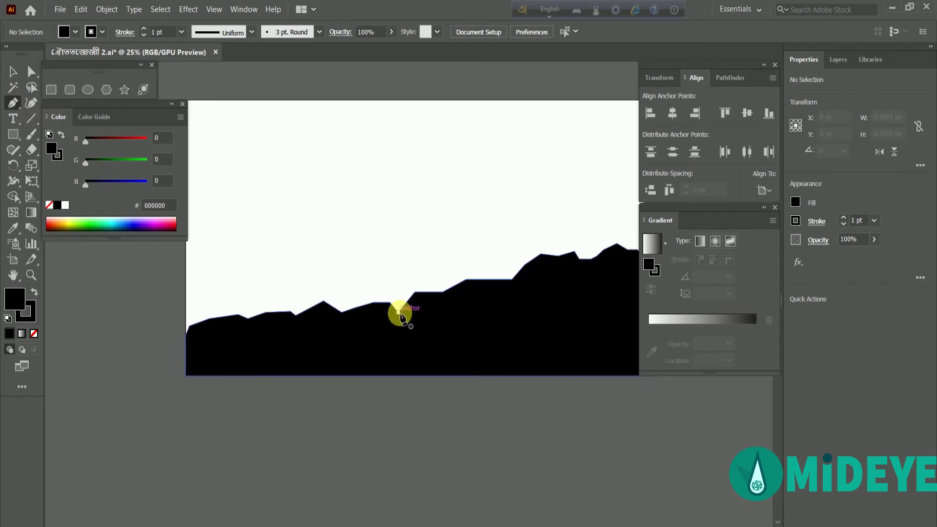
left_click_drag(394, 320, 340, 319)
left_click(373, 322)
left_click(358, 323)
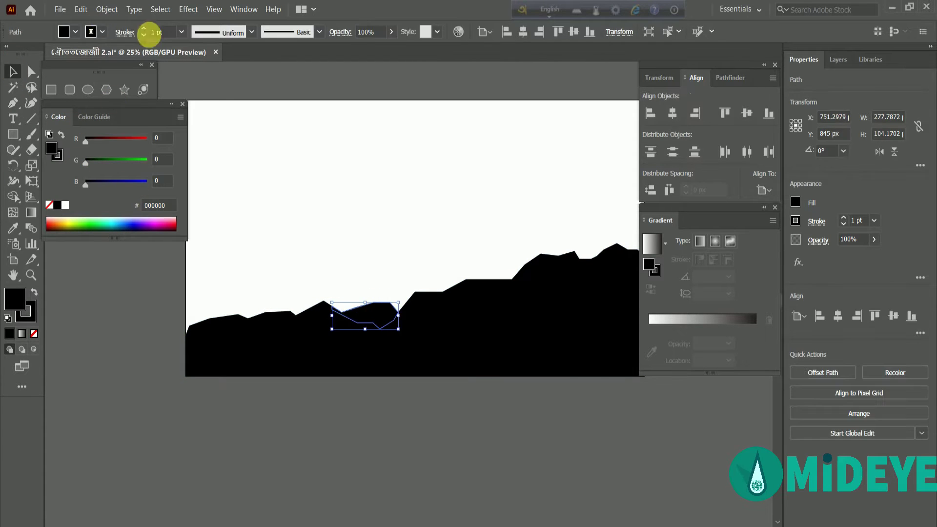
left_click(75, 32)
left_click(36, 99)
key("ctrl+shift+a")
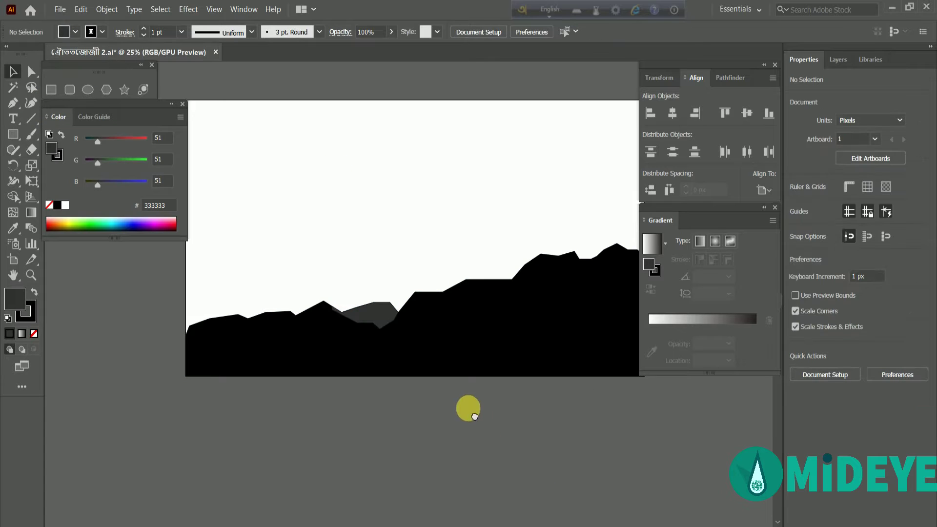
Step: Draw more grey ridge facets on the left hills, the right peaks and the summit
scroll(114, 343, "right", 2)
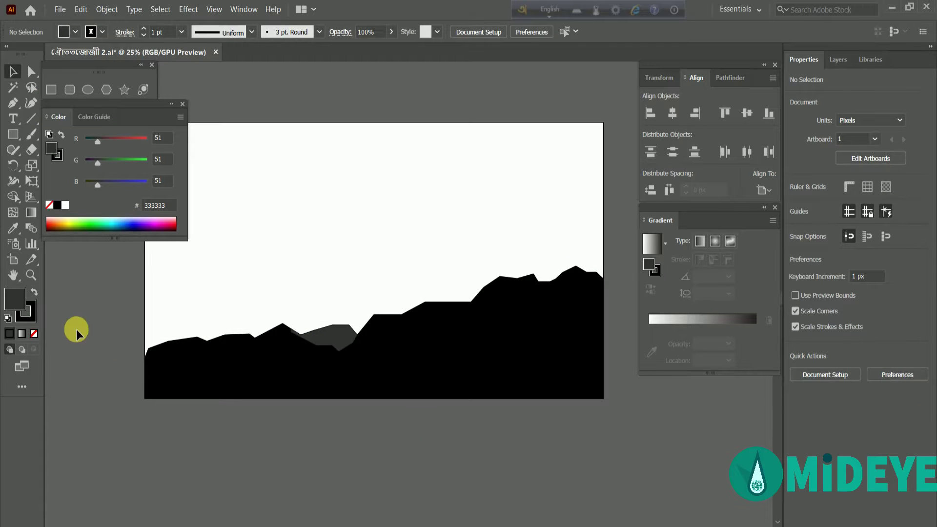
left_click_drag(242, 347, 208, 344)
left_click(252, 340)
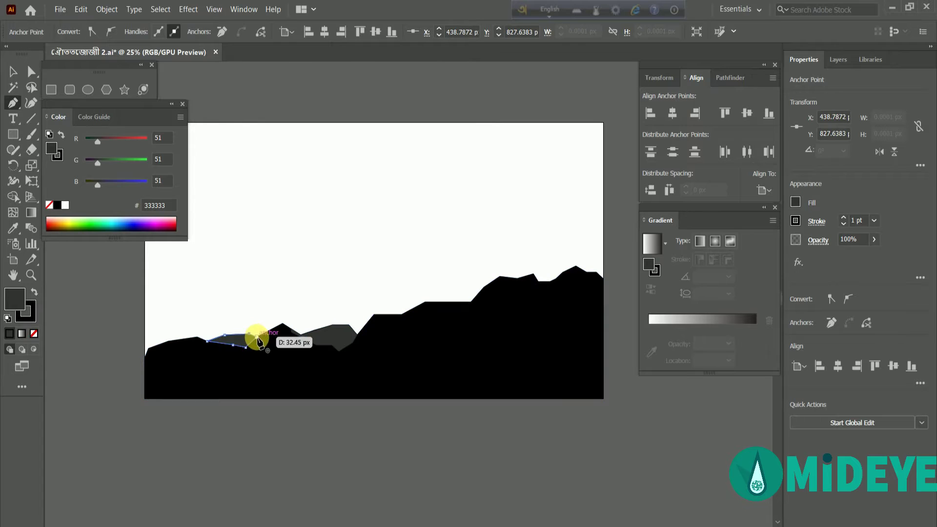
left_click(499, 277)
left_click(494, 303)
left_click_drag(480, 310, 466, 313)
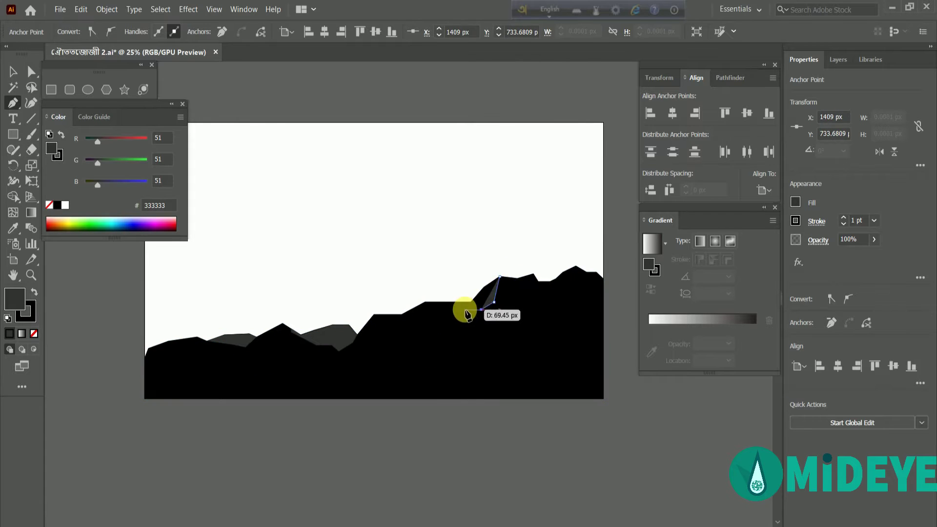
left_click(500, 277)
left_click(576, 266)
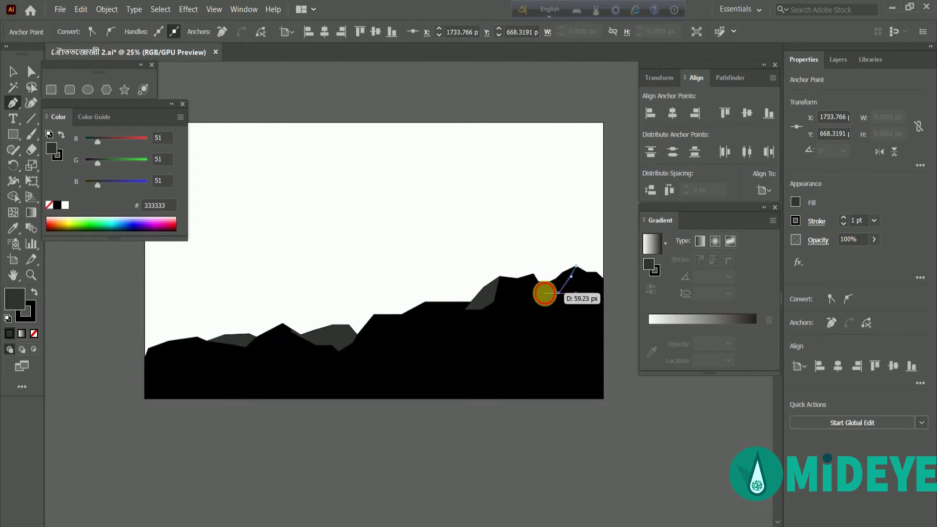
left_click(559, 292)
left_click(533, 274)
left_click(568, 274)
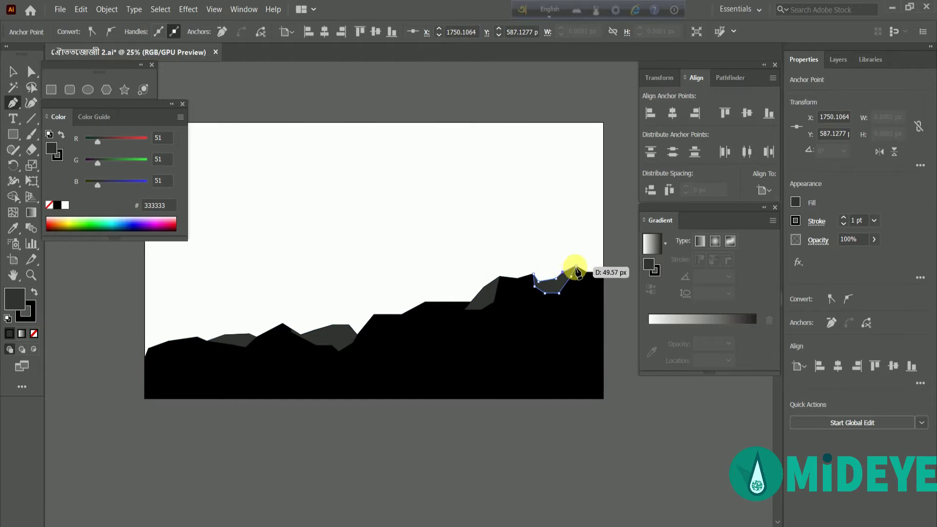
left_click(20, 71)
Step: Reshape the grey ridge below the summit with Direct Selection to fit the slope
left_click(644, 383)
left_click(481, 293)
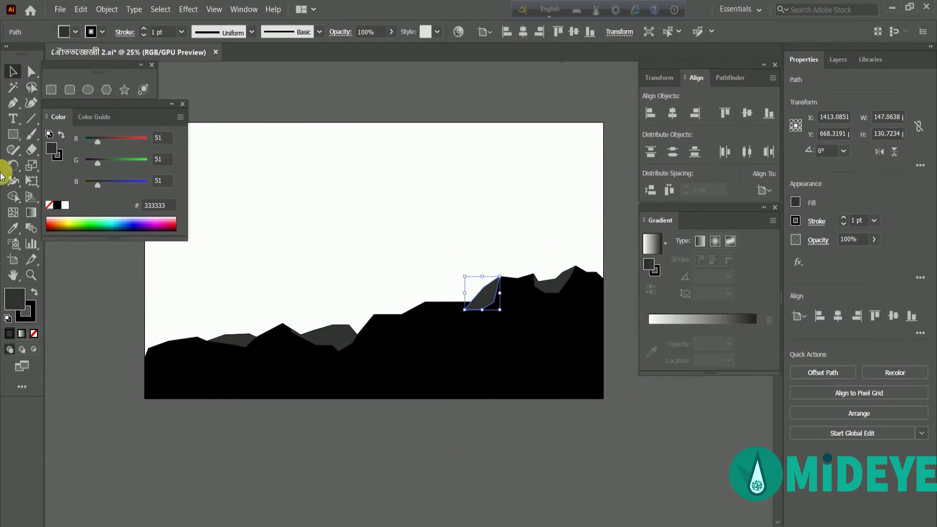
key("a")
left_click(453, 315)
left_click_drag(454, 314, 471, 299)
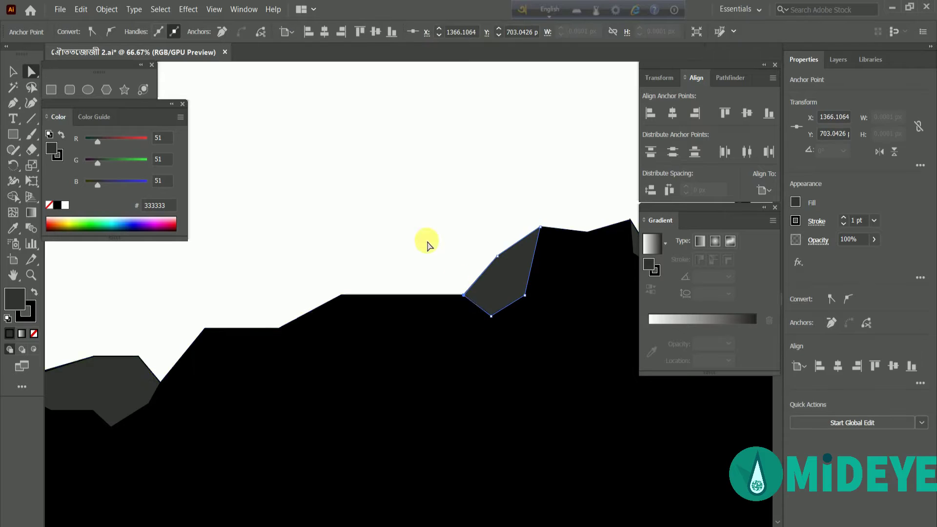
left_click(439, 412)
Step: Select all the mountain shapes and scale them down from the left side
key("ctrl+minus")
key("v")
mouse_move(184, 307)
left_mouse_down()
mouse_move(213, 324)
mouse_move(278, 322)
left_mouse_up()
left_click(210, 302)
left_click(258, 391)
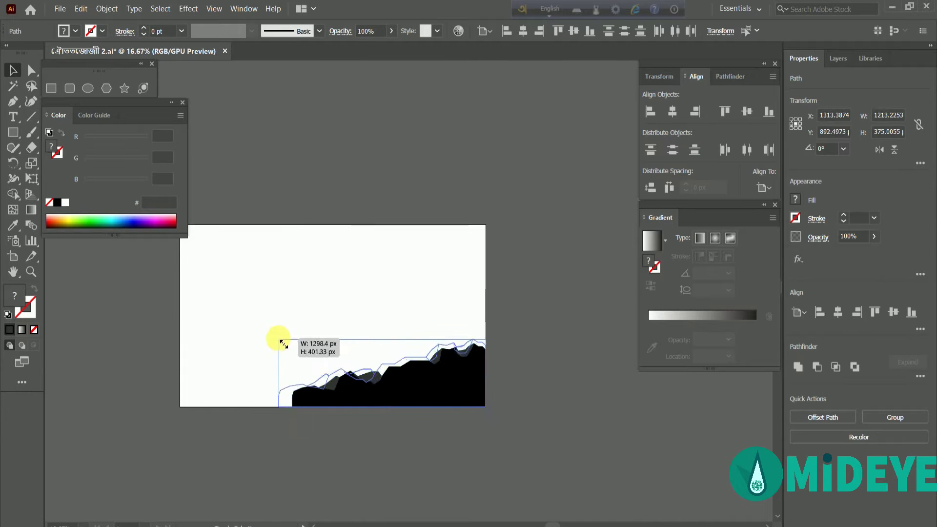
left_click(406, 267)
Step: Move the mountain's left foot anchor leftward to reshape the slope
left_click(32, 70)
scroll(267, 414, "up", 3)
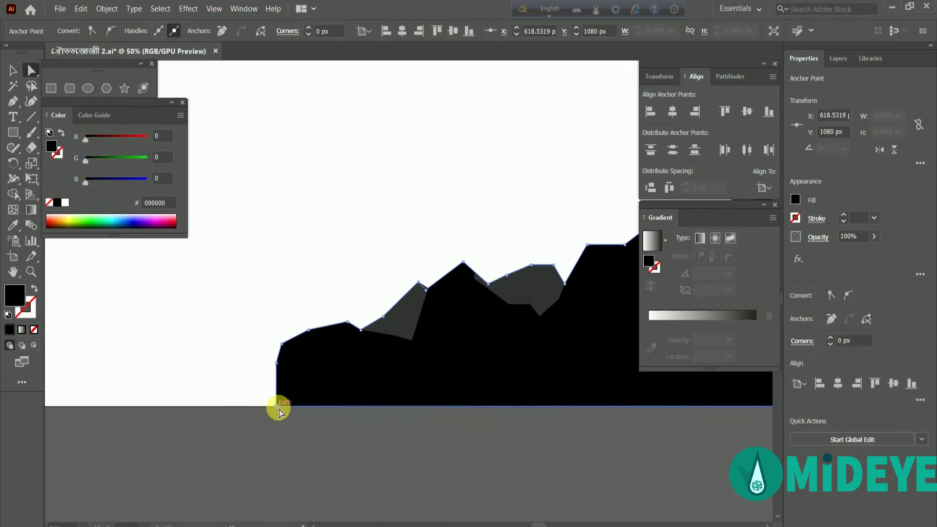
left_click(278, 403)
left_click_drag(277, 373, 262, 373)
left_click(260, 414)
scroll(260, 414, "down", 2)
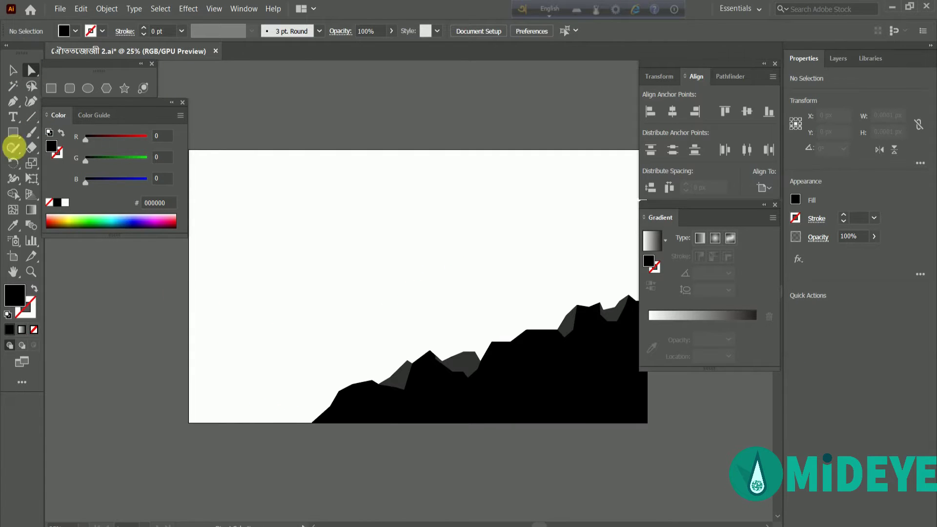
Step: Close the low hill outline down to the bottom-left corner, with no fill and 2 pt stroke
left_click(189, 404)
left_click(204, 395)
left_click(220, 389)
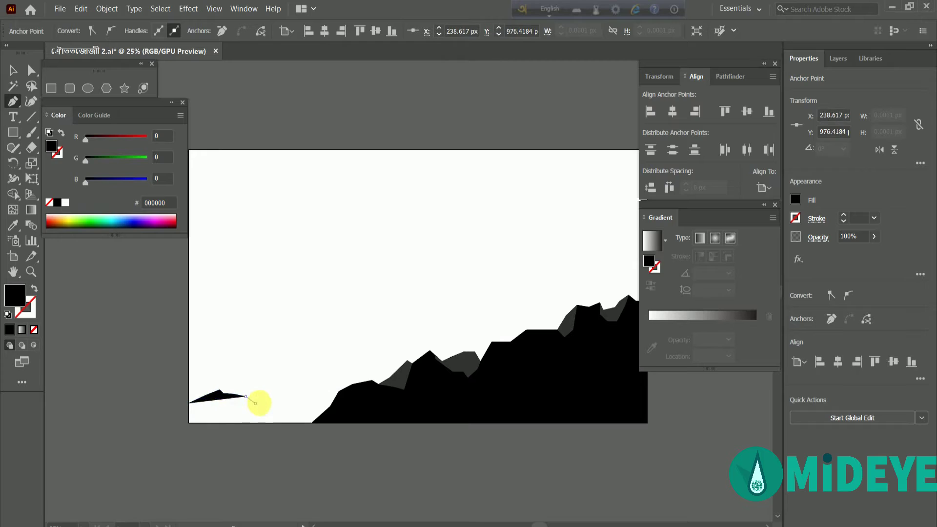
left_click_drag(323, 405, 325, 414)
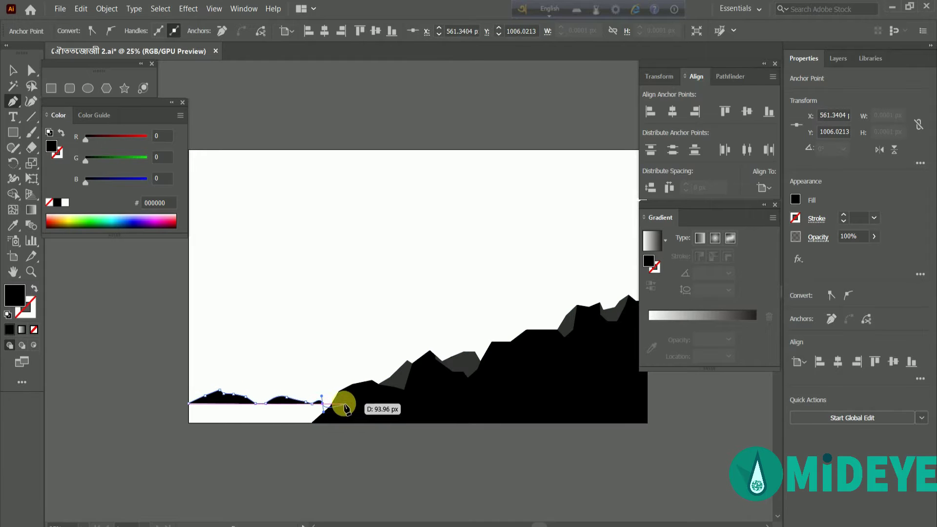
left_click(355, 418)
left_click(189, 423)
left_click(189, 403)
left_click(33, 329)
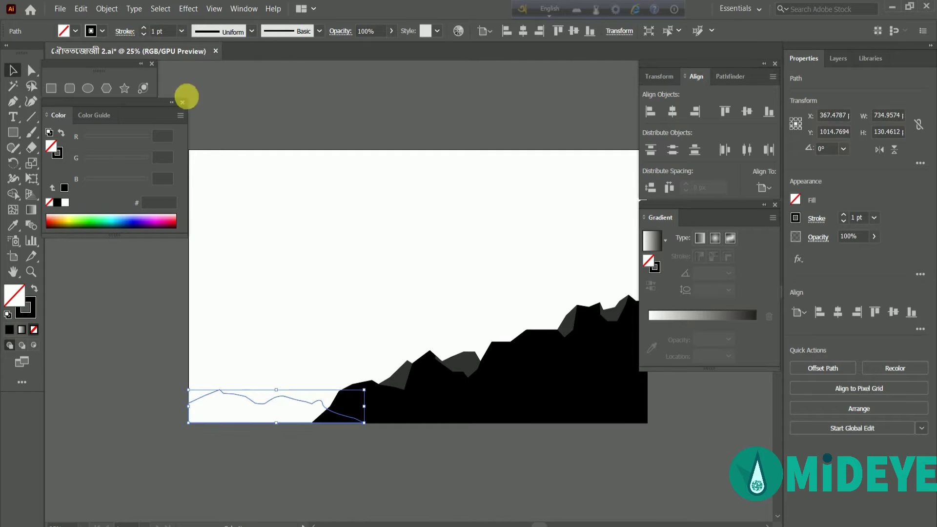
left_click(144, 27)
key("ctrl+shift+a")
key("p")
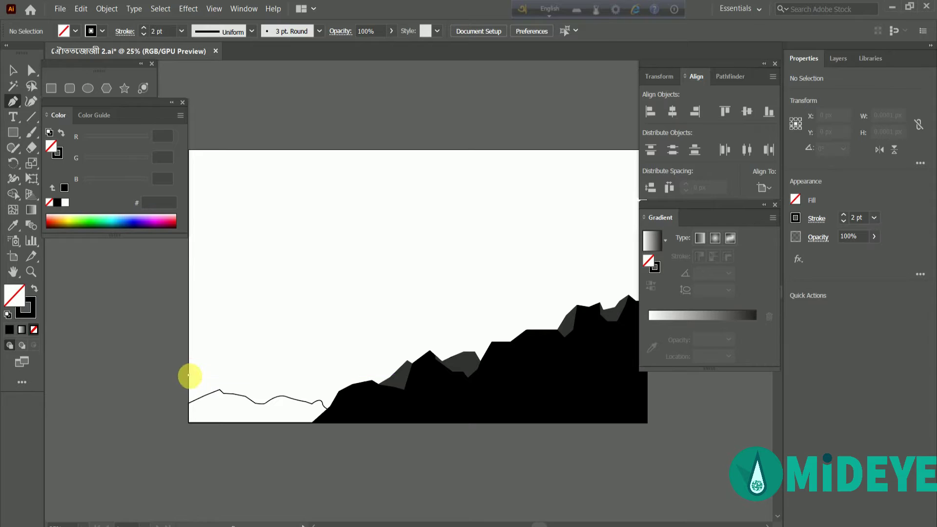
Step: Close the second and third wavy hill outlines down to the artboard's bottom-left corner
left_click(189, 375)
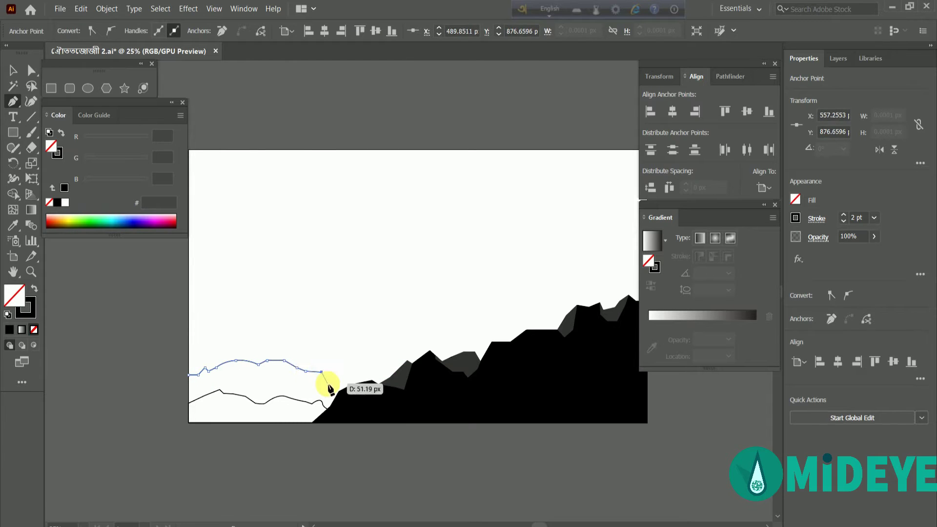
left_click(189, 422)
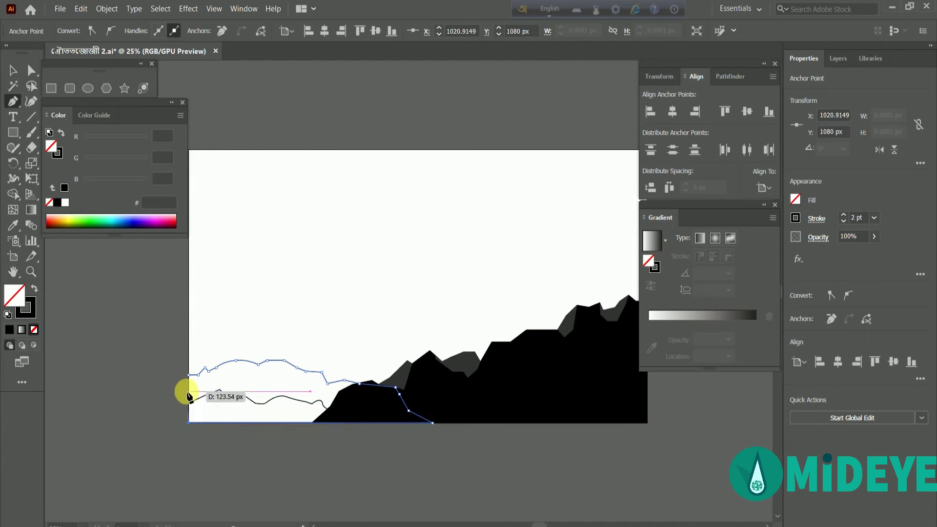
left_click(188, 343)
left_click(205, 345)
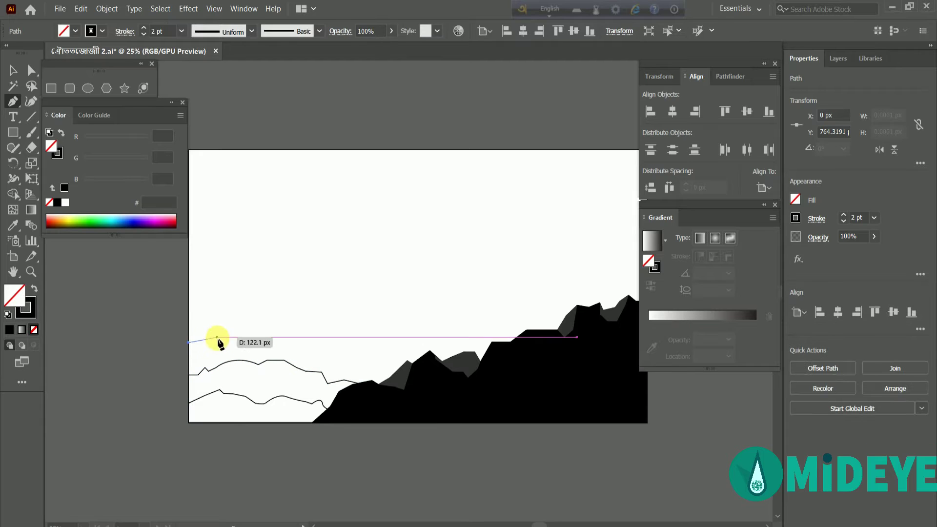
left_click(230, 328)
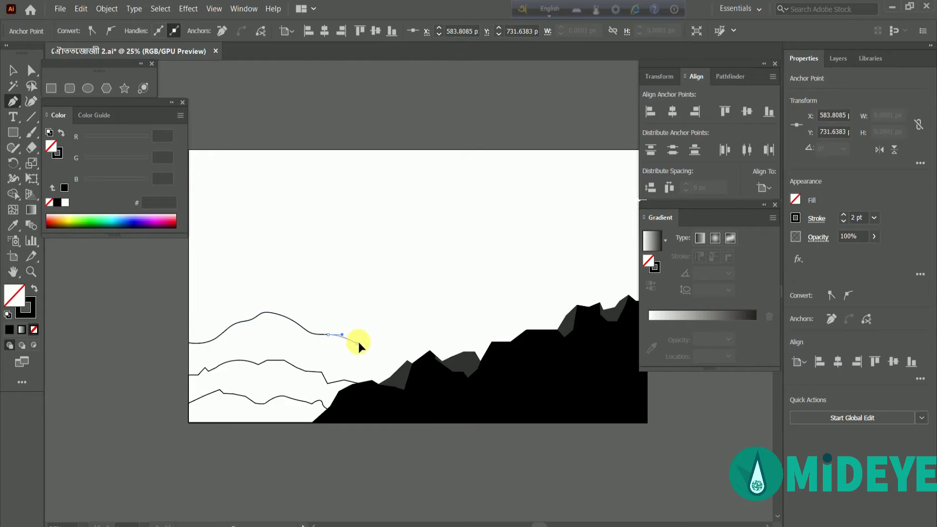
left_click_drag(443, 343, 459, 348)
left_click(486, 351)
left_click(517, 394)
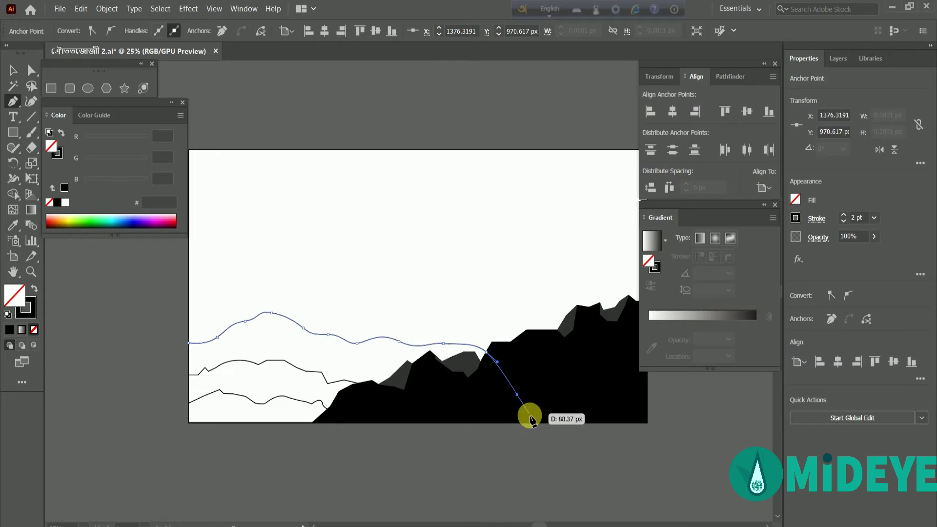
left_click(532, 422)
left_click(189, 422)
left_click(189, 343)
Step: Close the fourth hill outline down the slope, along the bottom edge to the left corner
left_click(303, 244, "ctrl")
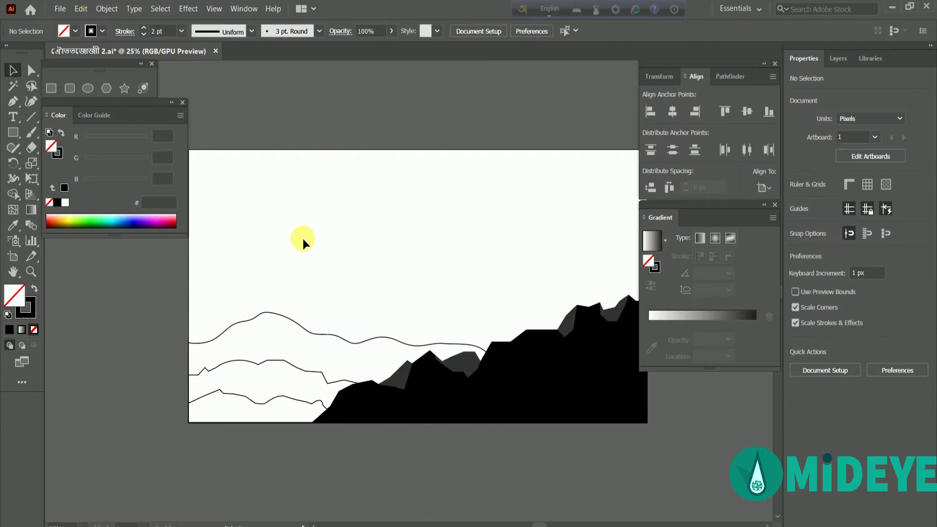
left_click(188, 350, "ctrl")
left_click(211, 348)
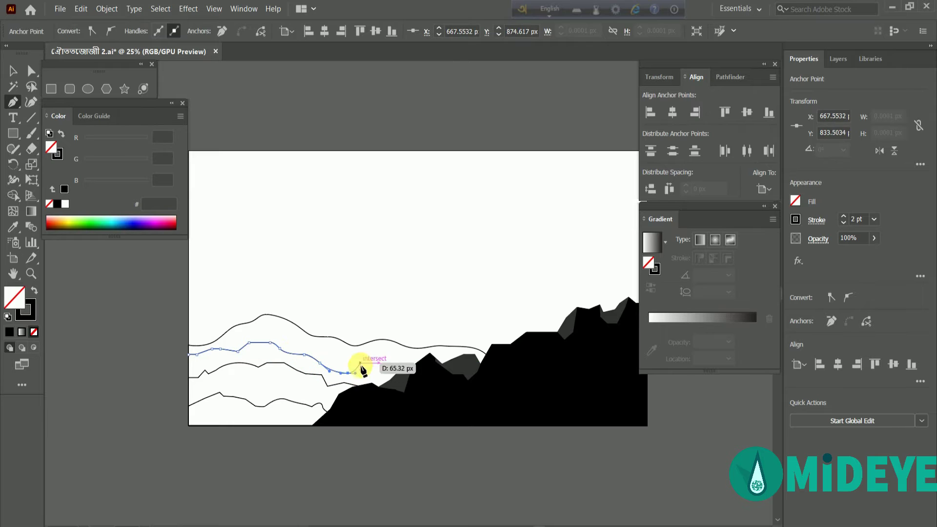
left_click(403, 374)
left_click(421, 377)
left_click(439, 404)
left_click(457, 426)
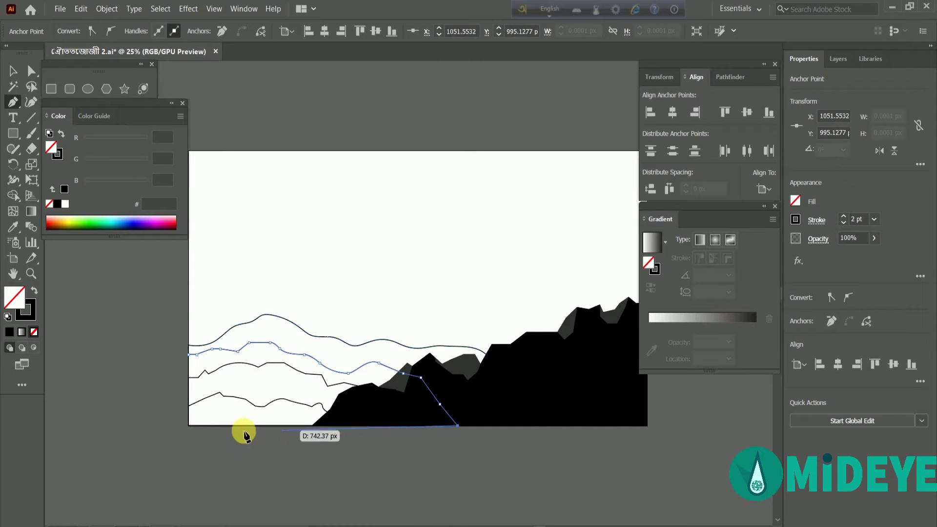
left_click(189, 426)
left_click(189, 355)
key("v")
left_click(370, 222)
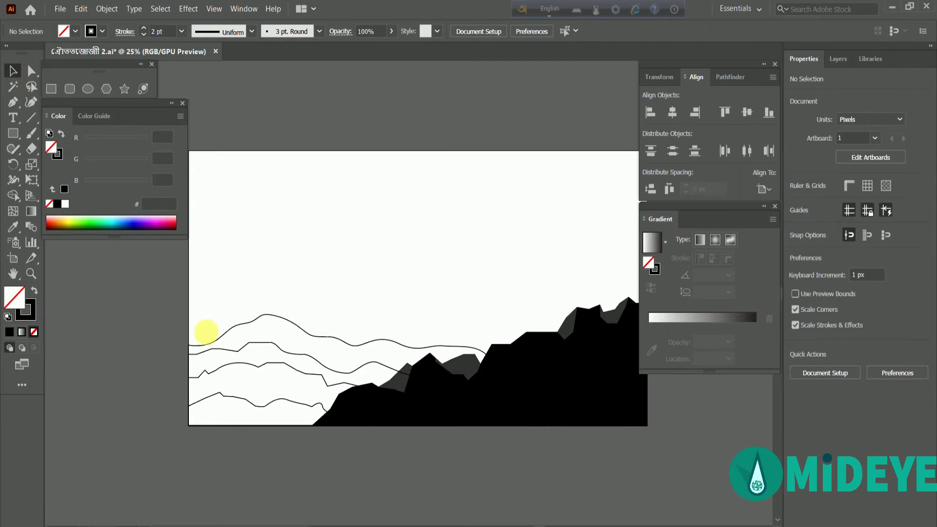
Step: Reorder the wavy hill paths' stacking with Arrange
left_click(219, 356)
left_click(245, 291)
right_click(205, 398)
key("Escape")
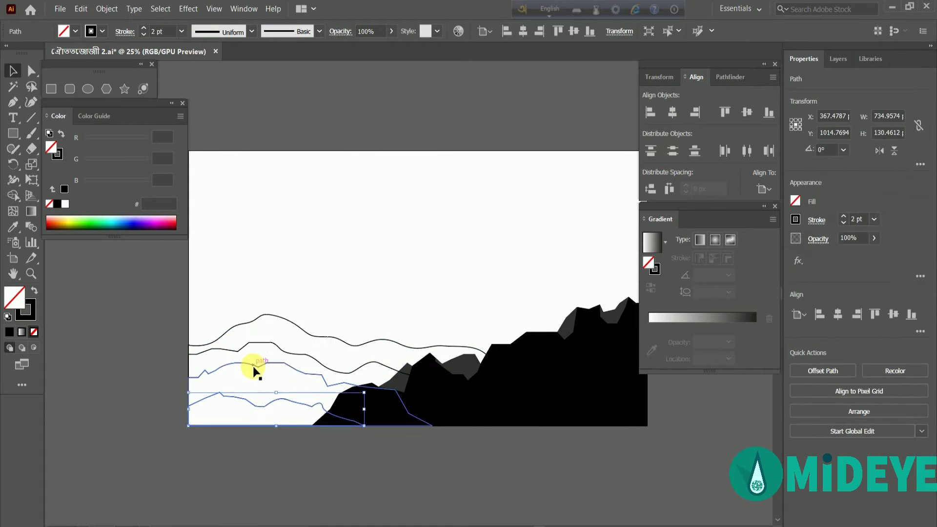
right_click(253, 369)
key("Escape")
right_click(268, 349)
left_click(299, 326)
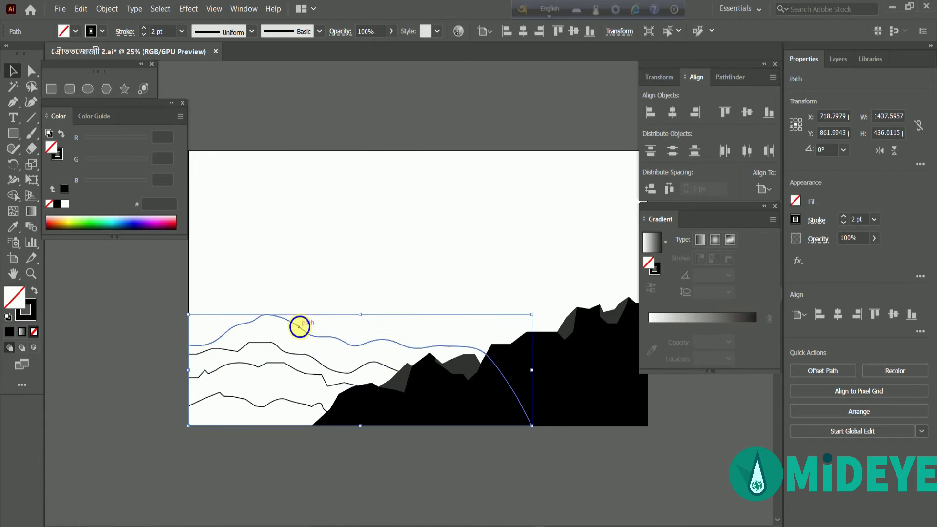
right_click(299, 326)
left_click(449, 236)
Step: Fill the bottom hill black and the middle hill dark grey
left_click(219, 395)
left_click(57, 204)
left_click(51, 229)
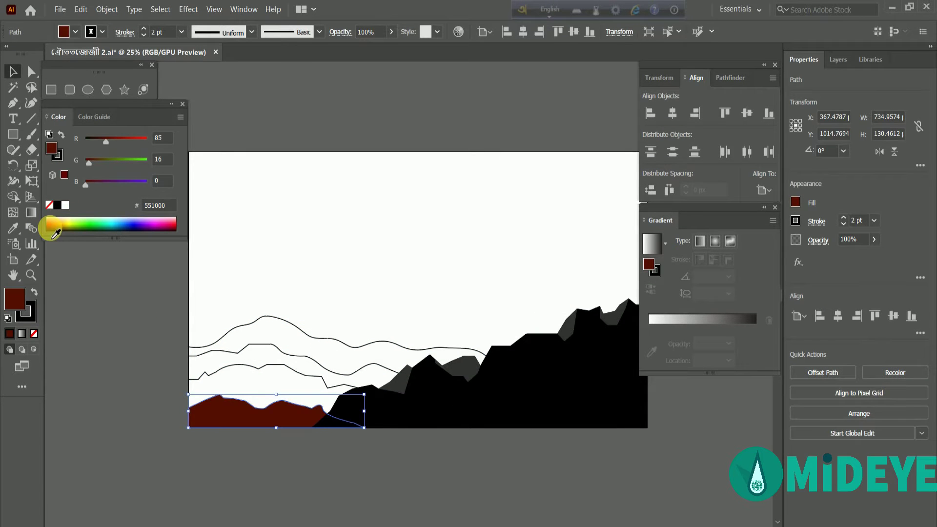
left_click(64, 32)
left_click(17, 102)
left_click(254, 365)
left_click(63, 31)
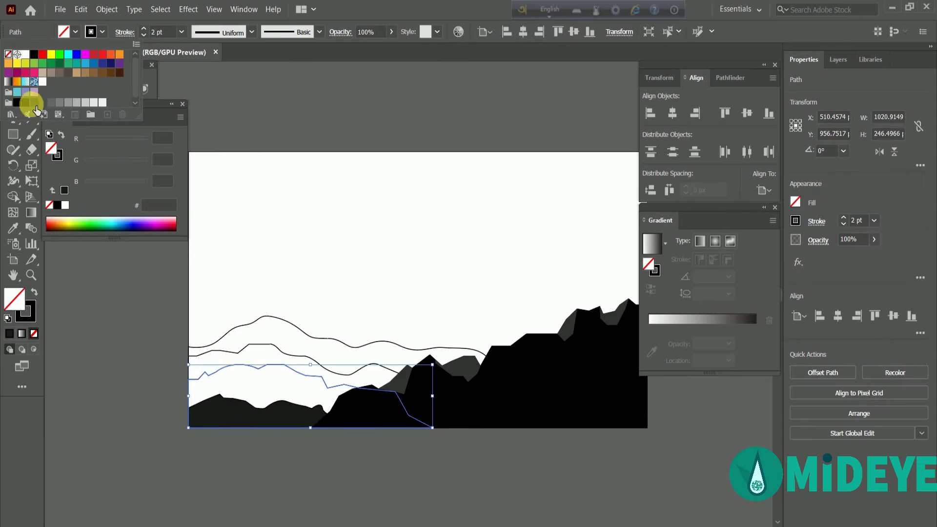
left_click(34, 102)
Step: Fill the top hill with lighter grey 808080
left_click(341, 198)
left_click(275, 318)
left_click(64, 32)
left_click(50, 102)
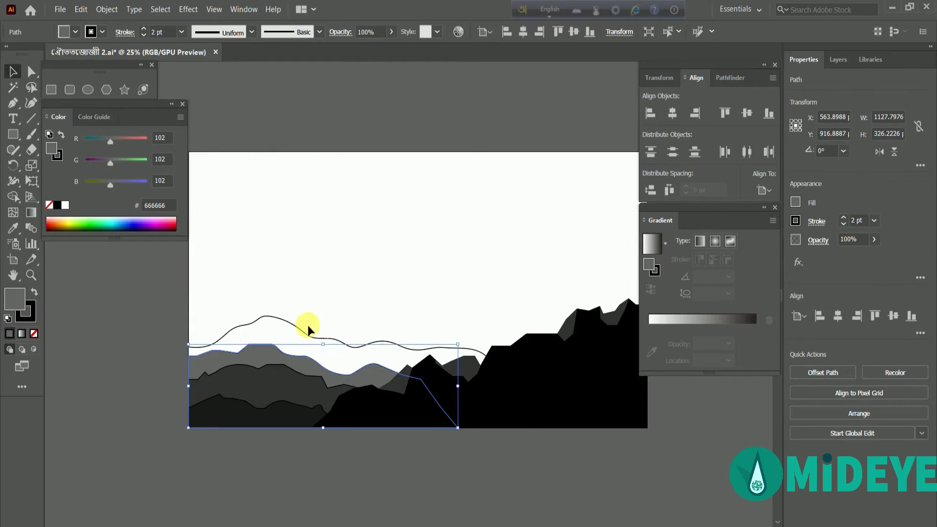
left_click(309, 330)
left_click(64, 31)
left_click(59, 102)
left_click(227, 275)
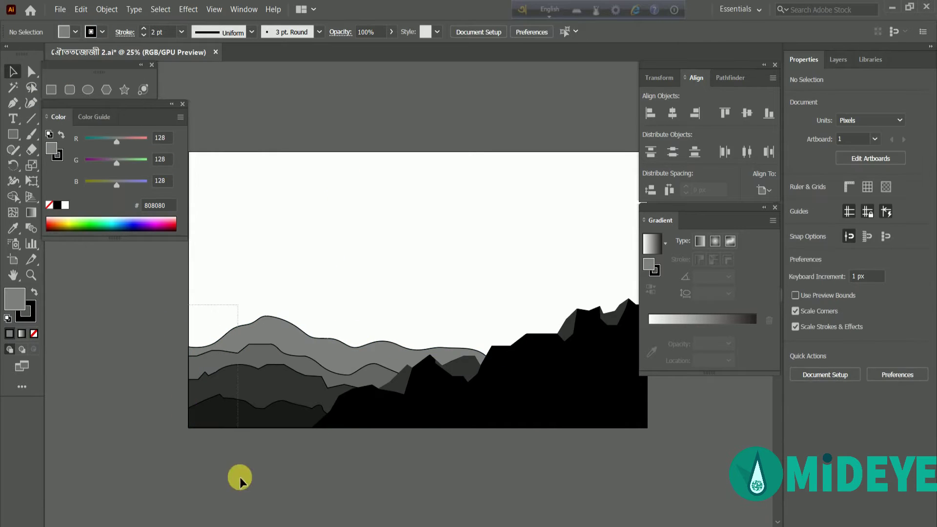
Step: Set all shape strokes to 0.25 pt, then paste a pine tree into the artwork
key("ctrl+a")
left_click(144, 35)
left_click(232, 195)
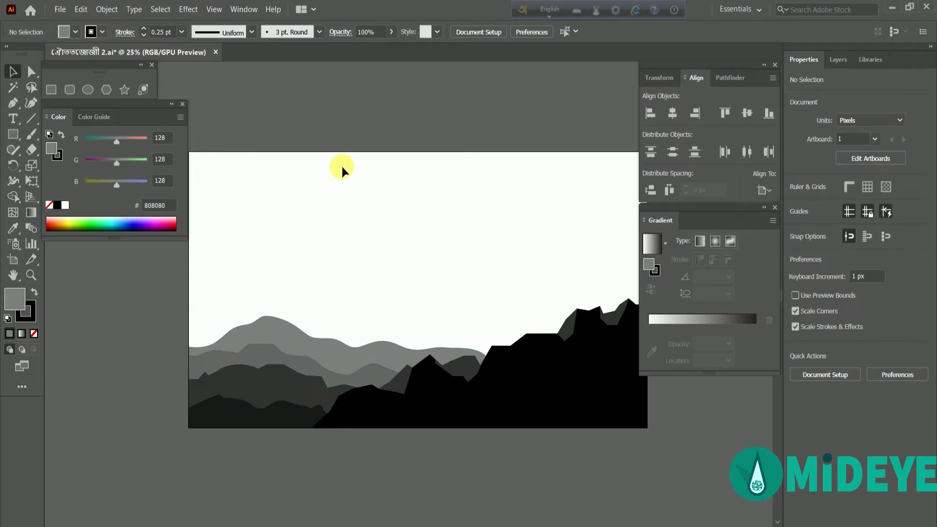
key("ctrl+v")
Step: Scale the pasted pine tree down to a tiny size
left_click_drag(220, 345, 207, 331)
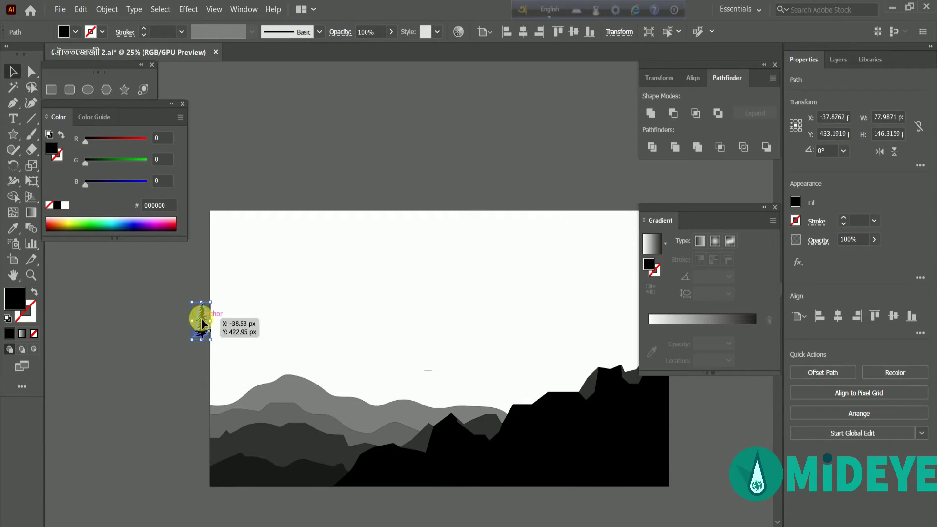
left_click(247, 298)
scroll(426, 439, "down", 5)
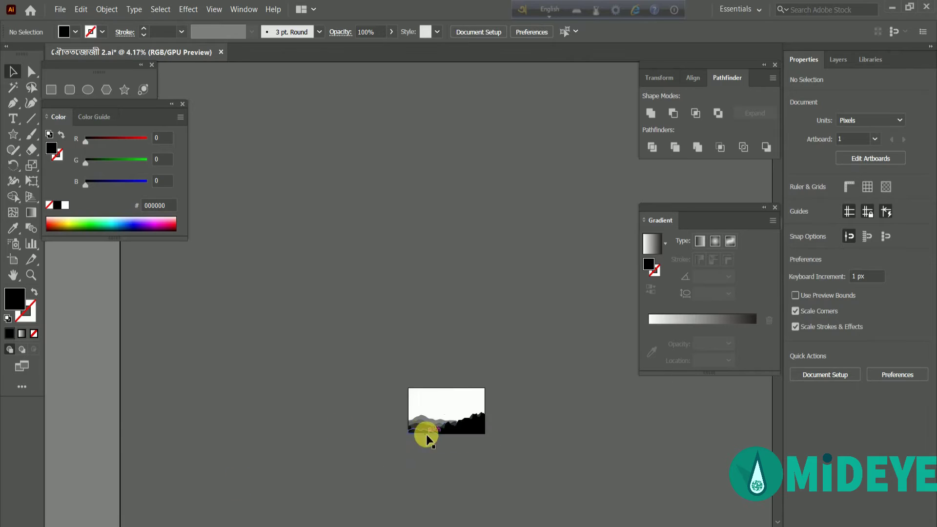
scroll(426, 439, "up", 10)
scroll(286, 359, "down", 3)
scroll(289, 404, "up", 2)
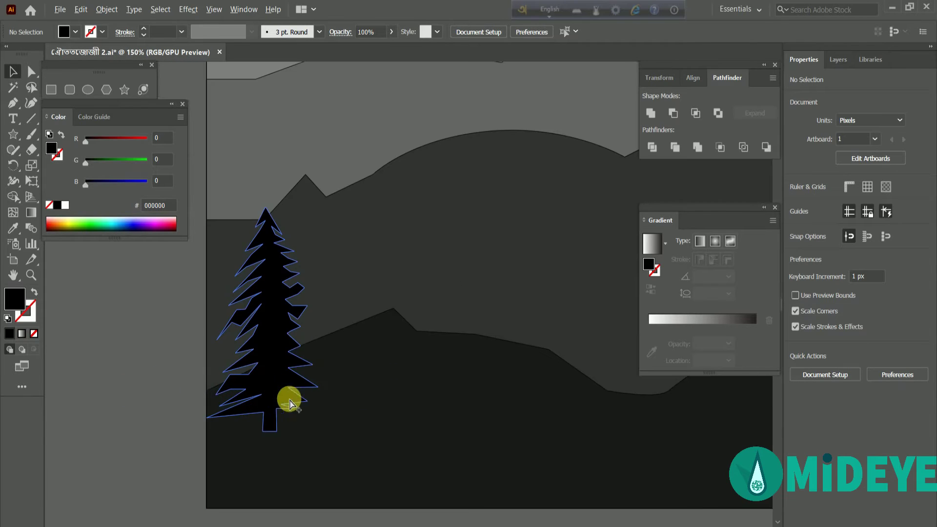
left_click_drag(290, 404, 293, 408)
left_click(157, 362)
scroll(180, 341, "down", 4)
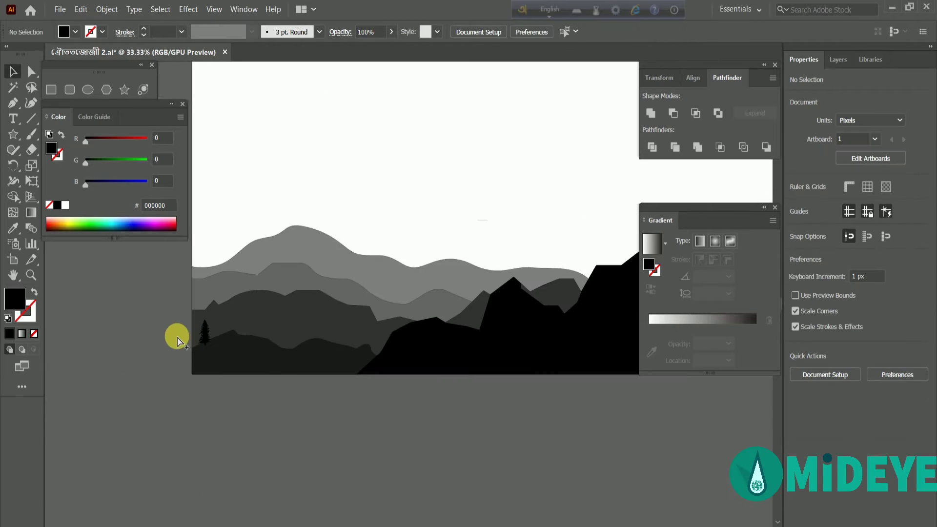
scroll(177, 336, "up", 4)
left_click(303, 328)
mouse_move(331, 383)
left_mouse_down()
mouse_move(322, 361)
mouse_move(276, 360)
left_mouse_up()
left_click(186, 327)
Step: Place the small pine tree on the left hillside
mouse_move(282, 360)
left_mouse_down()
mouse_move(324, 372)
mouse_move(332, 396)
left_mouse_up()
left_click(241, 330)
left_click(317, 351)
double_click(310, 366)
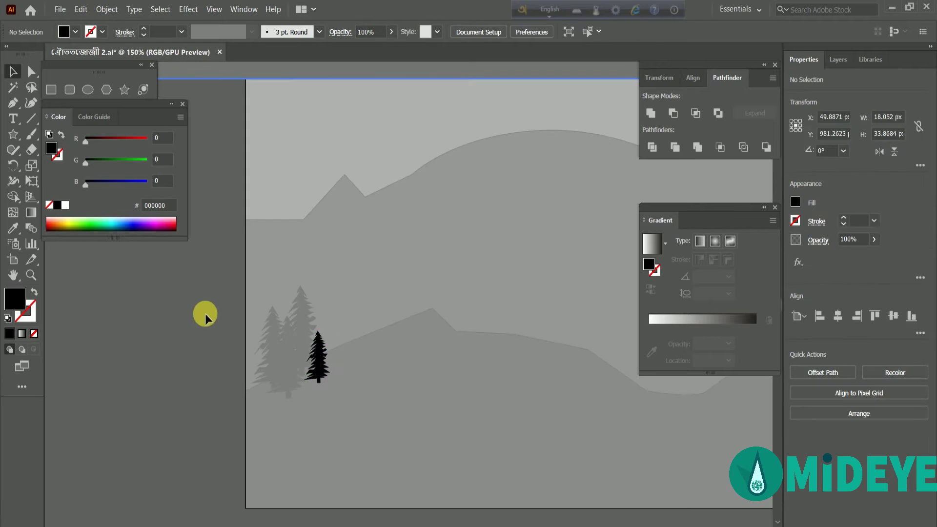
double_click(205, 314)
left_click(322, 361)
Step: Alt-drag copies of the tree, then of a four-tree cluster, rightward along the hill
left_click_drag(322, 361, 339, 336)
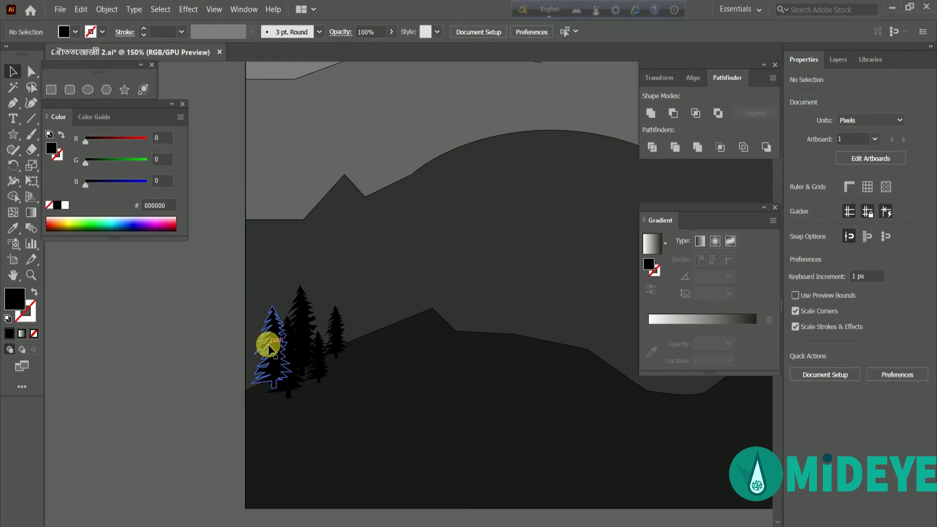
mouse_move(268, 339)
left_mouse_down()
mouse_move(313, 356)
mouse_move(514, 350)
left_mouse_up()
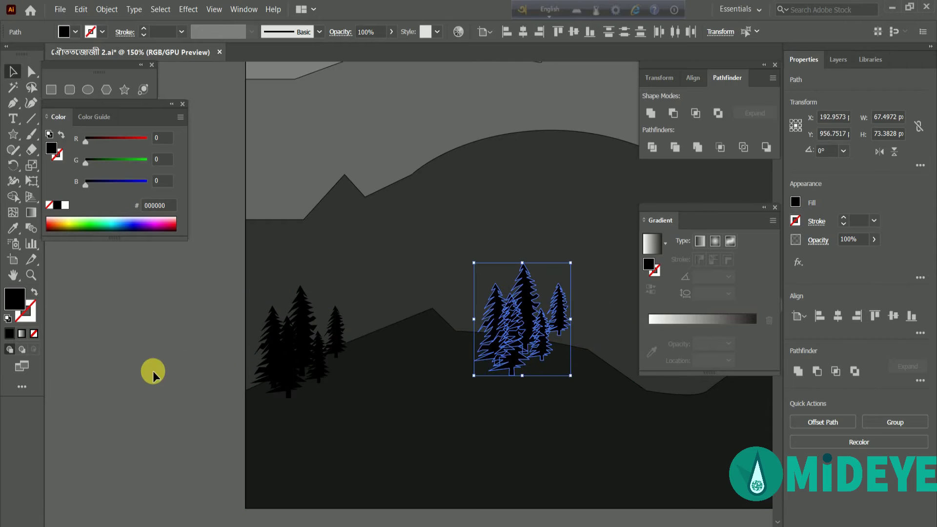
left_click_drag(335, 325, 391, 317)
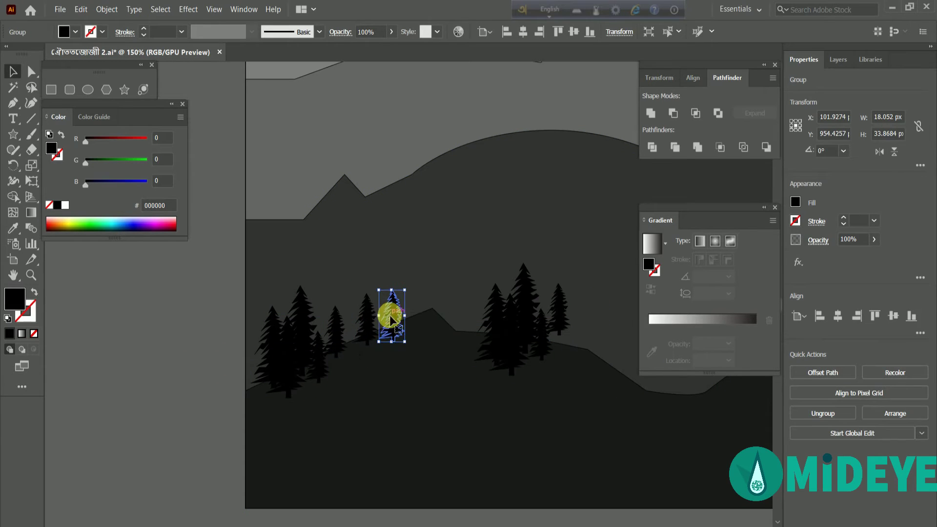
mouse_move(390, 317)
left_mouse_down()
mouse_move(412, 310)
mouse_move(465, 325)
left_mouse_up()
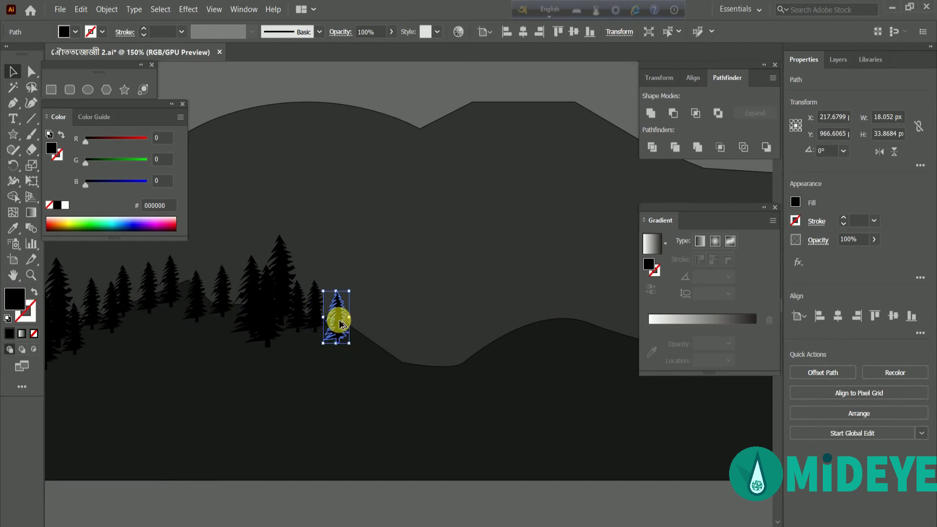
left_click_drag(346, 318, 399, 349)
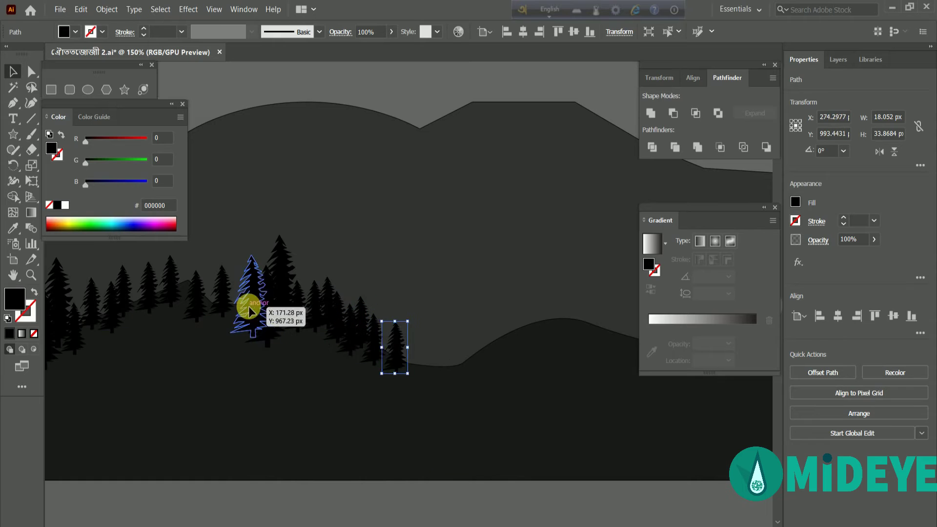
Step: Add more tree copies further along the ridge and adjust their positions
left_click_drag(278, 289, 417, 338)
left_click_drag(262, 308, 437, 347)
left_click_drag(194, 292, 465, 328)
mouse_move(237, 310)
left_mouse_down()
mouse_move(438, 370)
mouse_move(429, 412)
left_mouse_up()
left_click(464, 433)
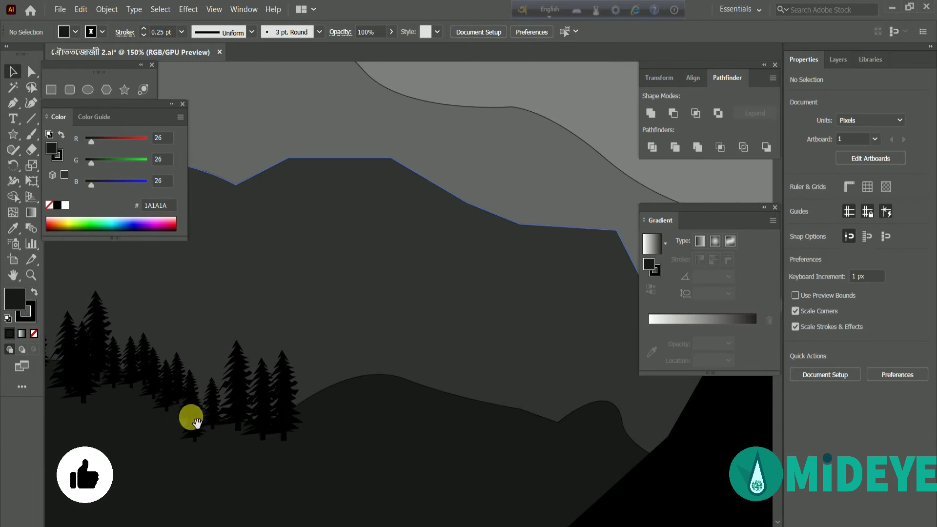
mouse_move(188, 415)
left_mouse_down()
mouse_move(313, 377)
mouse_move(335, 391)
mouse_move(351, 383)
mouse_move(336, 401)
mouse_move(367, 384)
mouse_move(477, 393)
mouse_move(484, 383)
mouse_move(473, 389)
left_mouse_up()
key("super+space")
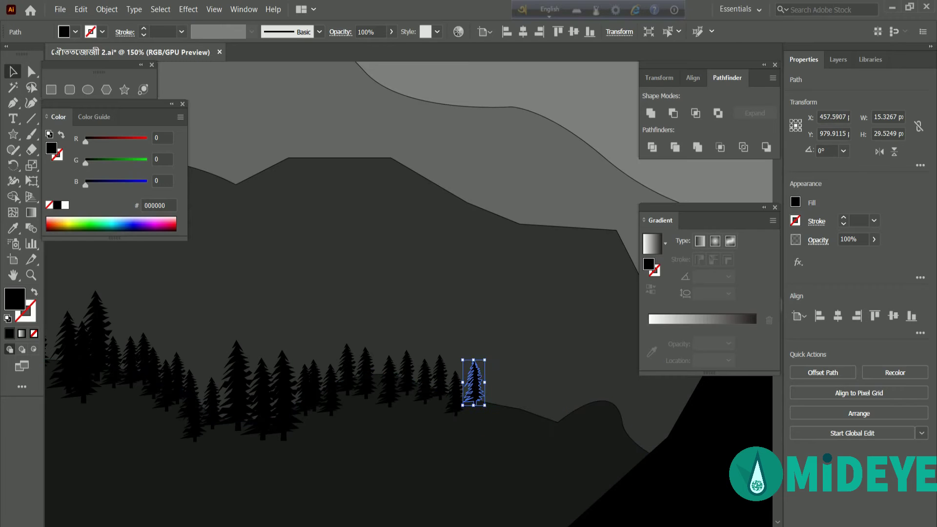
Step: Move a tree further right along the ridge and bring the forest line into view
scroll(504, 303, "down", 1)
key("ctrl+shift+a")
scroll(383, 404, "down", 1)
scroll(351, 356, "down", 1)
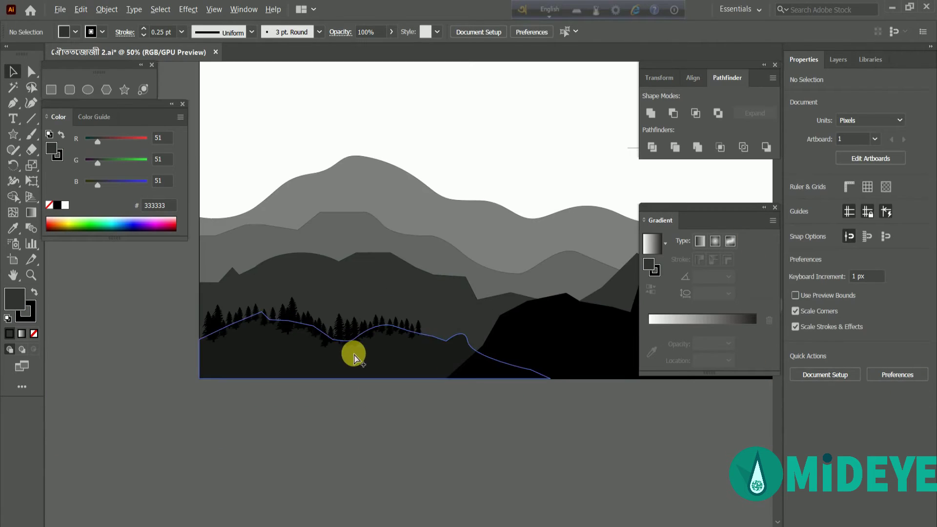
scroll(413, 318, "up", 4)
mouse_move(412, 318)
left_mouse_down()
mouse_move(398, 324)
mouse_move(419, 356)
mouse_move(576, 369)
mouse_move(623, 411)
left_mouse_up()
scroll(163, 385, "down", 2)
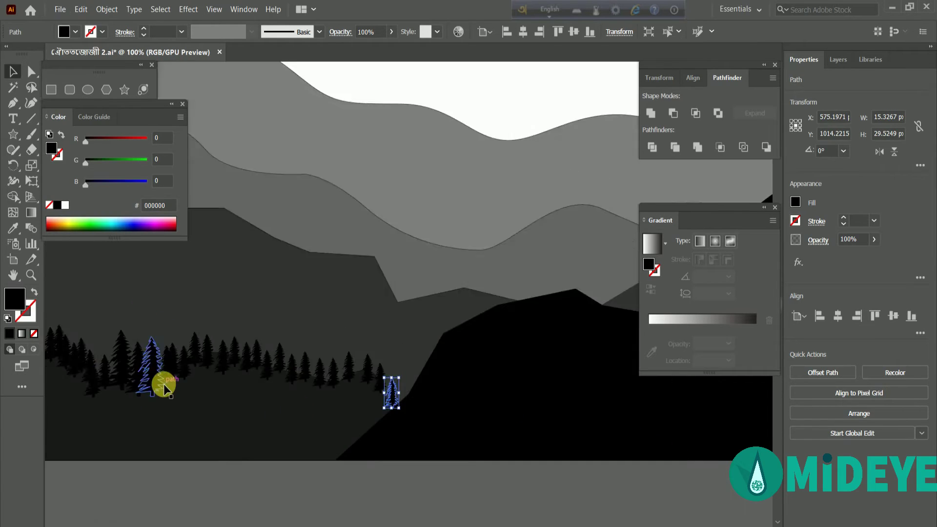
scroll(163, 384, "down", 2)
left_click(93, 444)
left_click_drag(93, 441, 113, 450)
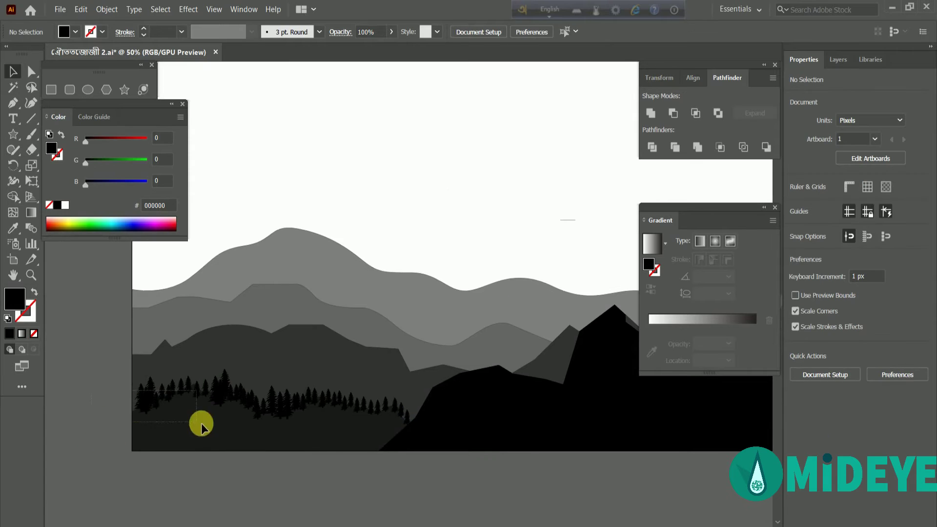
Step: Fill the pine trees and front hill with dark grey #1A1A1A, excluding the other mountains
left_click_drag(390, 453, 415, 463)
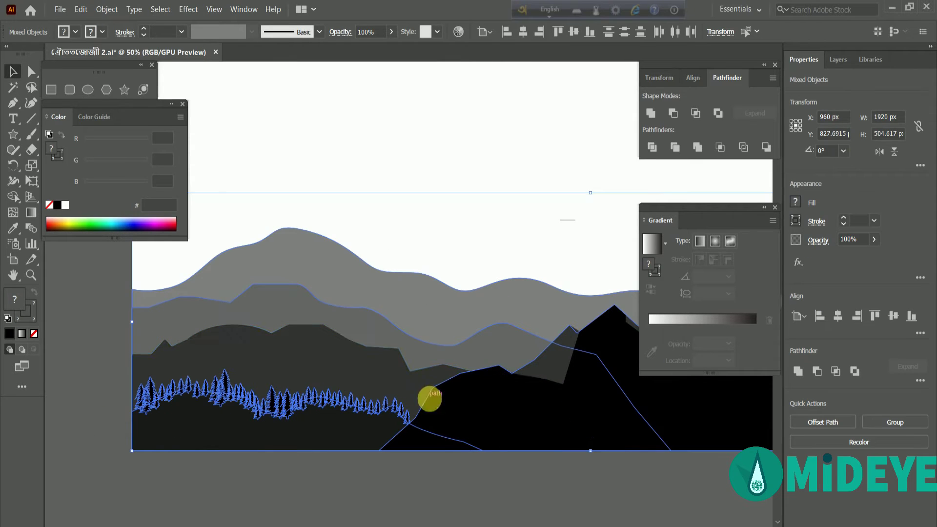
left_click(519, 416, "shift")
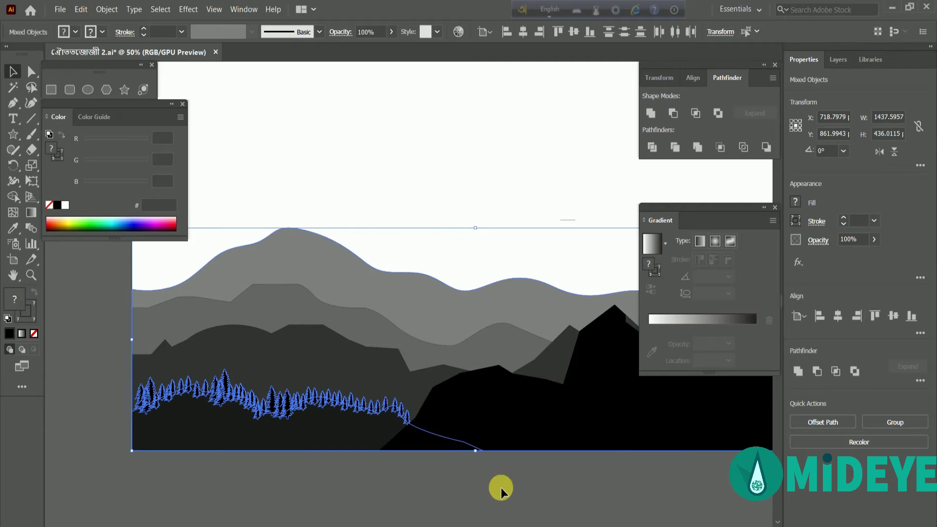
scroll(510, 488, "down", 5)
scroll(413, 262, "down", 1)
scroll(523, 163, "down", 1)
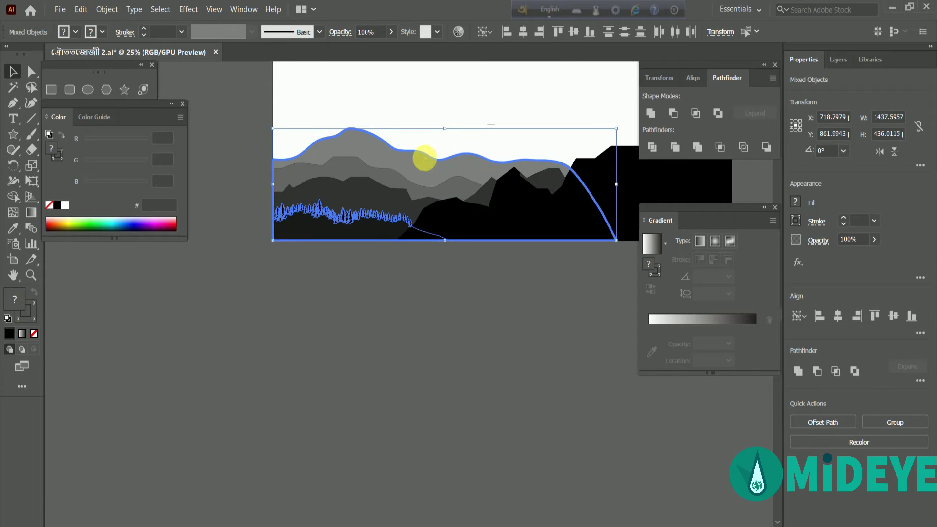
left_click(424, 158, "shift")
left_click(15, 225)
left_click(299, 226)
left_click(221, 123)
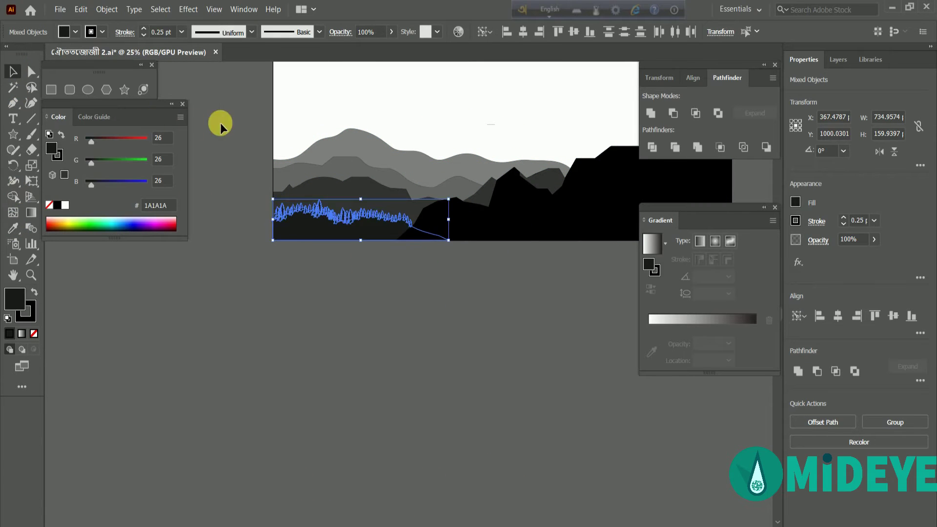
left_click(272, 247)
key("ctrl+1")
Step: Select all the landscape artwork to check it, then deselect
left_click(271, 167)
left_click(257, 192)
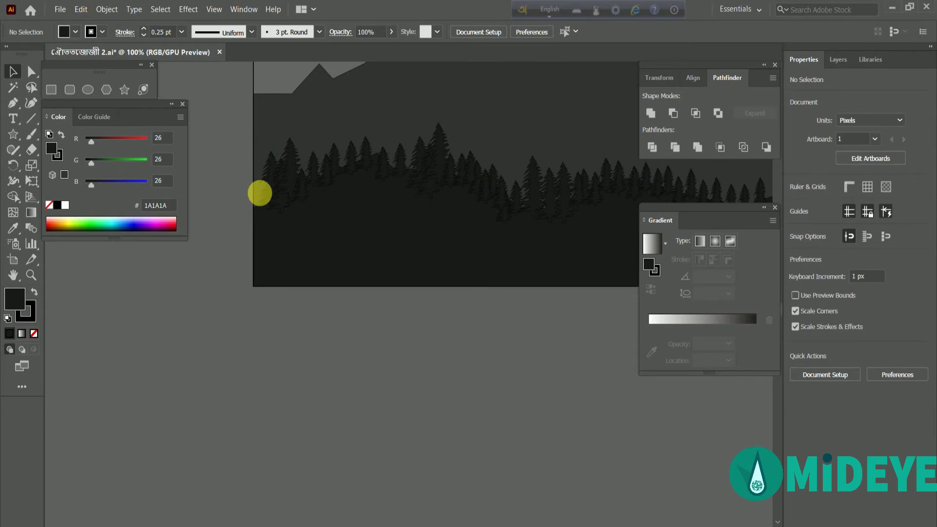
scroll(222, 122, "down", 1)
scroll(221, 122, "down", 1)
left_click_drag(229, 111, 366, 203)
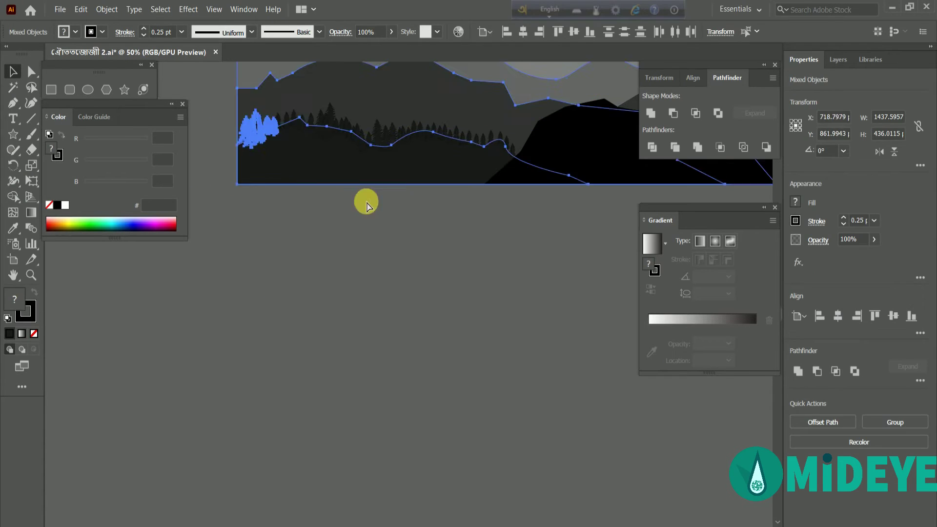
left_click(522, 244)
key("ctrl+a")
left_click(203, 80)
Step: Paint a watercolour cloud stroke across the sky and increase the brush weight
scroll(325, 230, "up", 3)
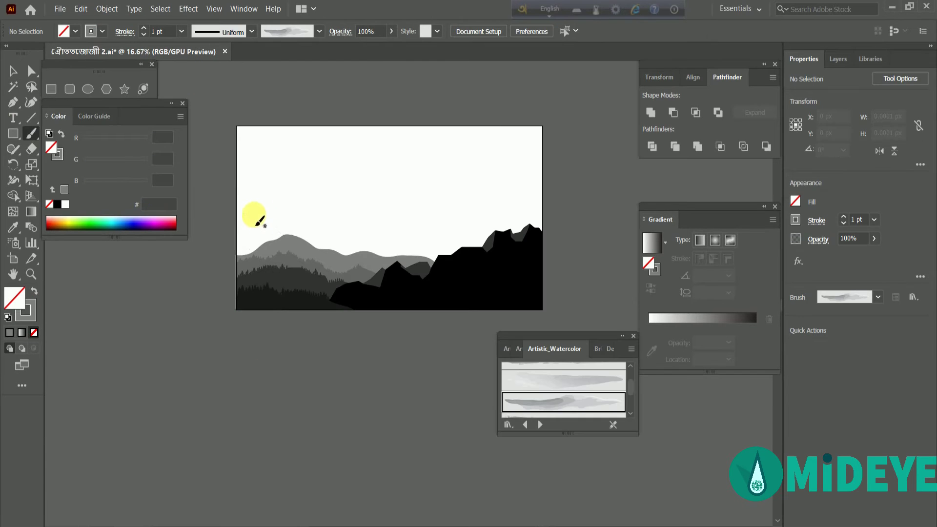
left_click_drag(254, 213, 355, 241)
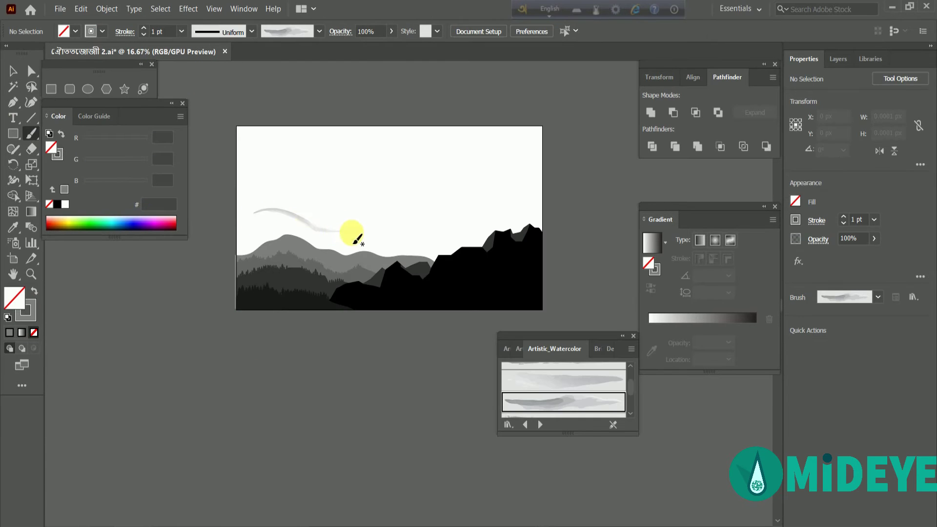
key("ctrl+z")
left_click(143, 28)
left_click(143, 28)
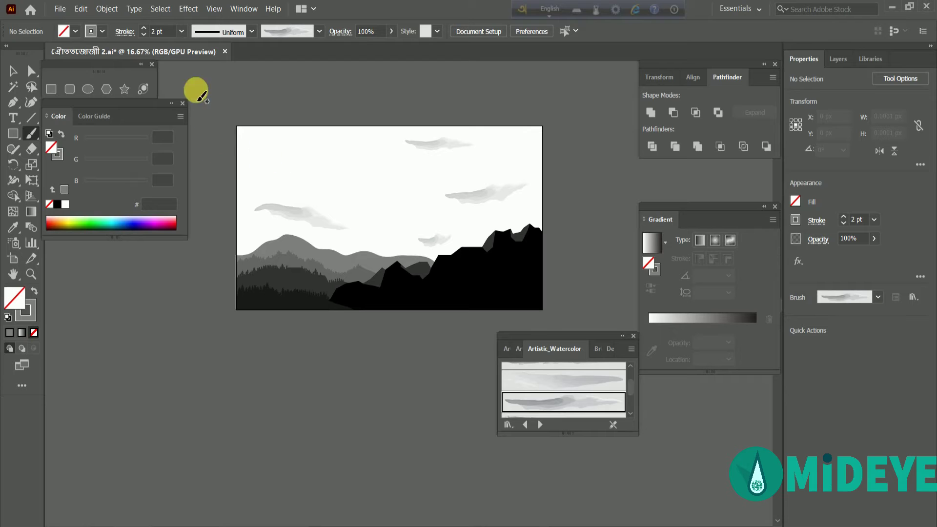
Step: Reposition the watercolour clouds around the sky and remove a stray vertical stroke
key("v")
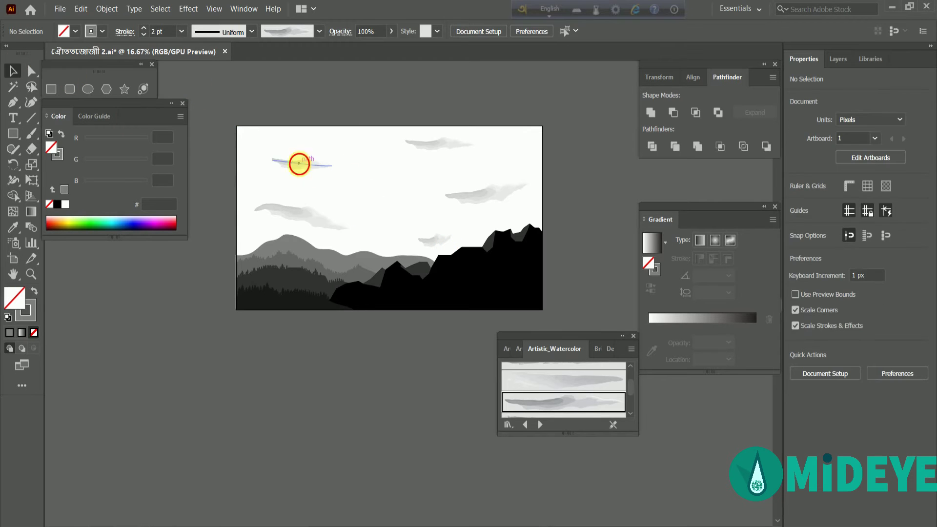
left_click_drag(412, 142, 442, 161)
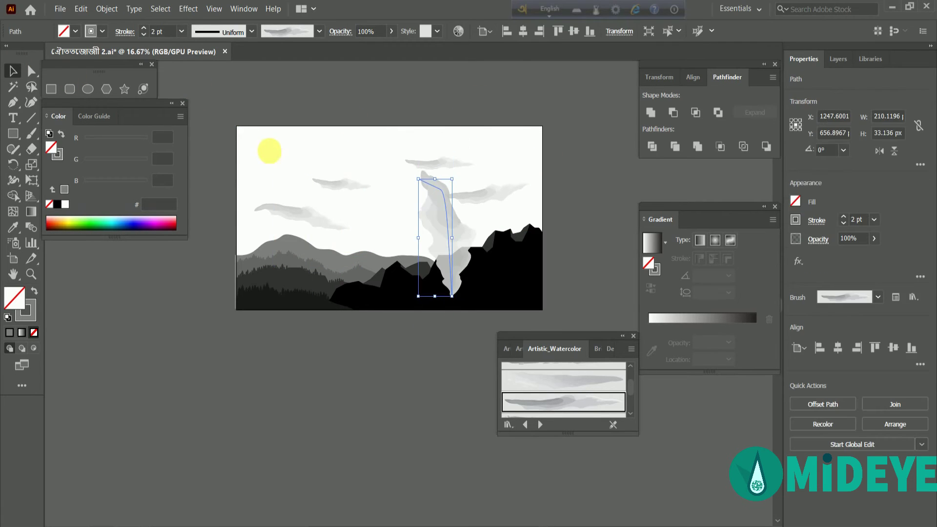
key("ctrl+z")
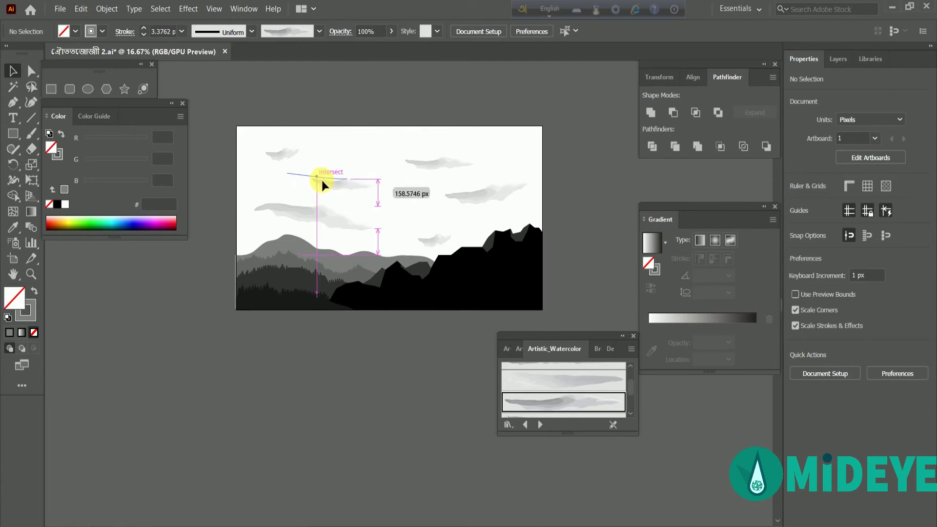
mouse_move(342, 185)
left_mouse_down()
mouse_move(280, 175)
mouse_move(446, 186)
left_mouse_up()
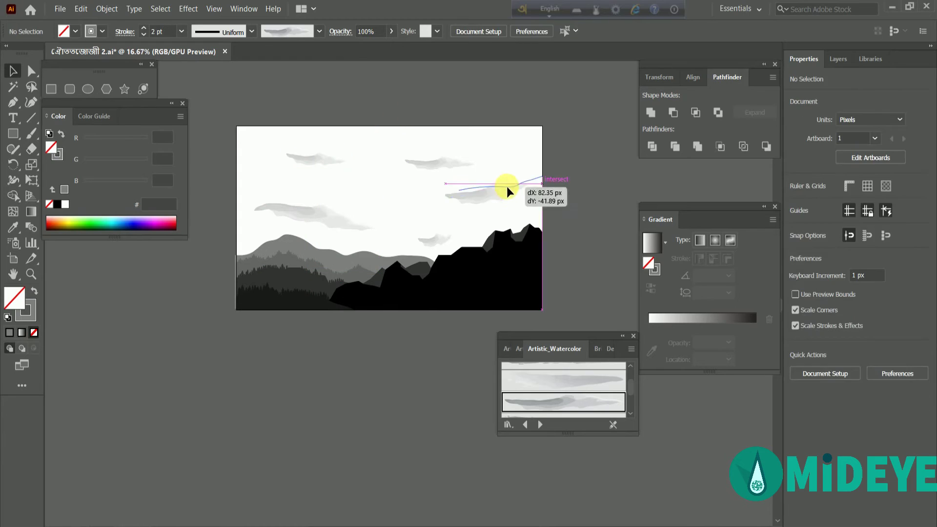
left_click_drag(507, 191, 507, 190)
left_click_drag(482, 148, 453, 156)
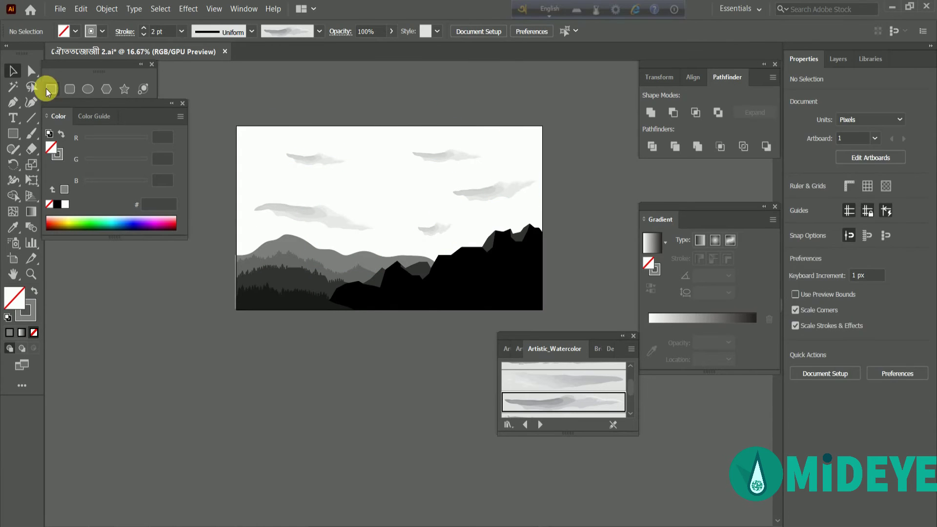
left_click(51, 89)
left_click(143, 34)
Step: Draw an artboard-sized rectangle with a Basic brush stroke and gradient fill, sent to back
left_click(319, 31)
left_click(257, 81)
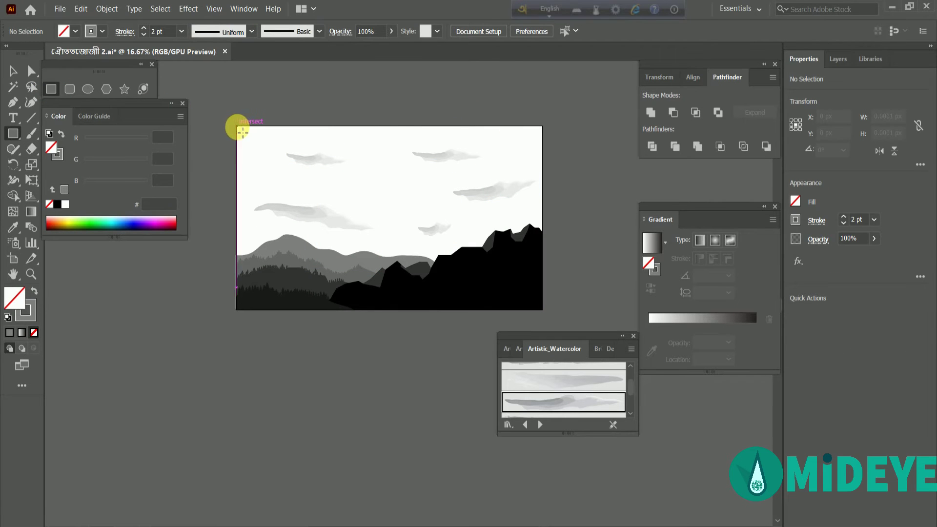
left_click_drag(242, 131, 555, 315)
left_click(14, 71)
left_click(577, 408)
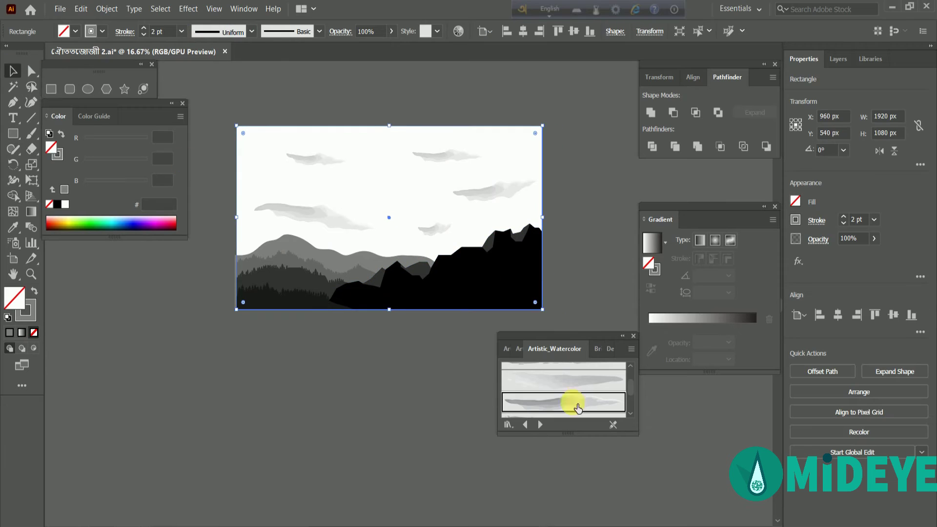
left_click(707, 323)
right_click(324, 332)
left_click(484, 457)
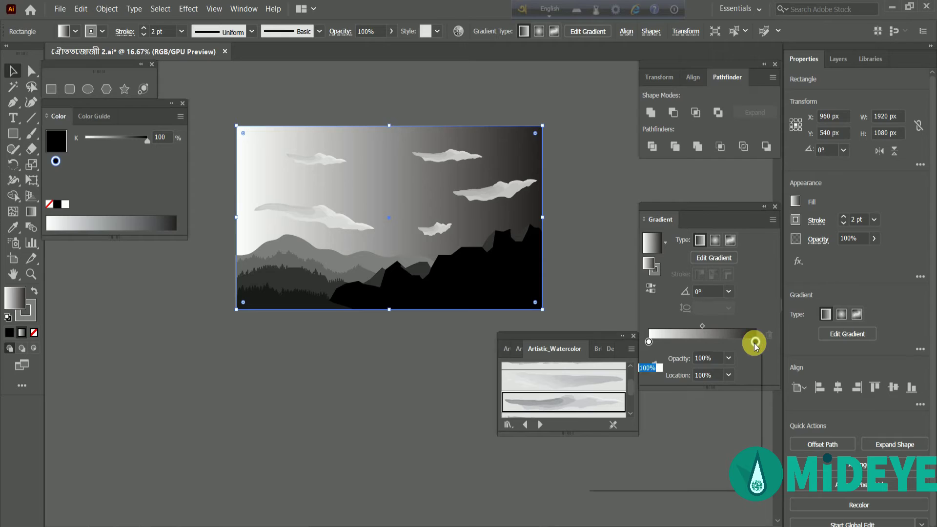
Step: Make the sky gradient radial with a cyan end stop at 80%, removing extra stops
left_click(673, 376)
left_click_drag(107, 139, 97, 139)
left_click(715, 240)
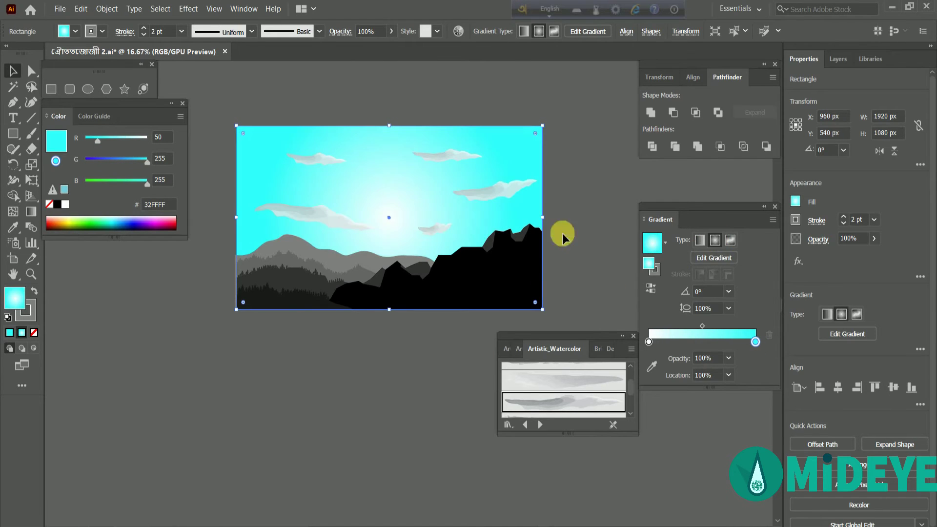
double_click(755, 342)
left_click(681, 377)
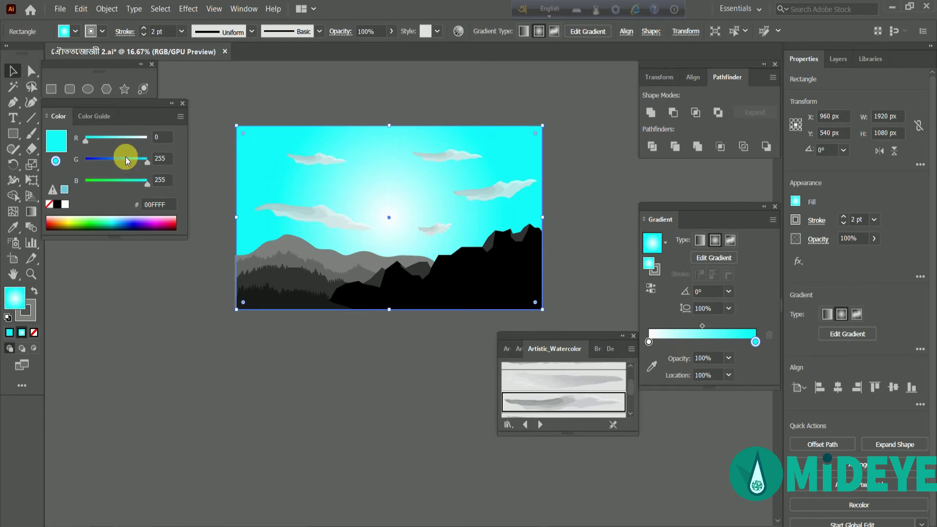
left_click_drag(126, 160, 97, 159)
left_click(57, 203)
left_click_drag(755, 341, 735, 344)
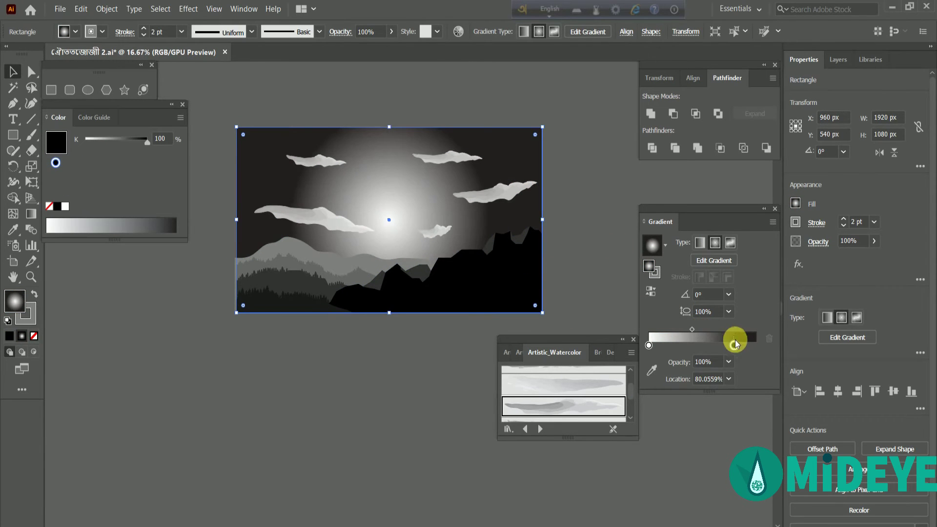
left_click(766, 338)
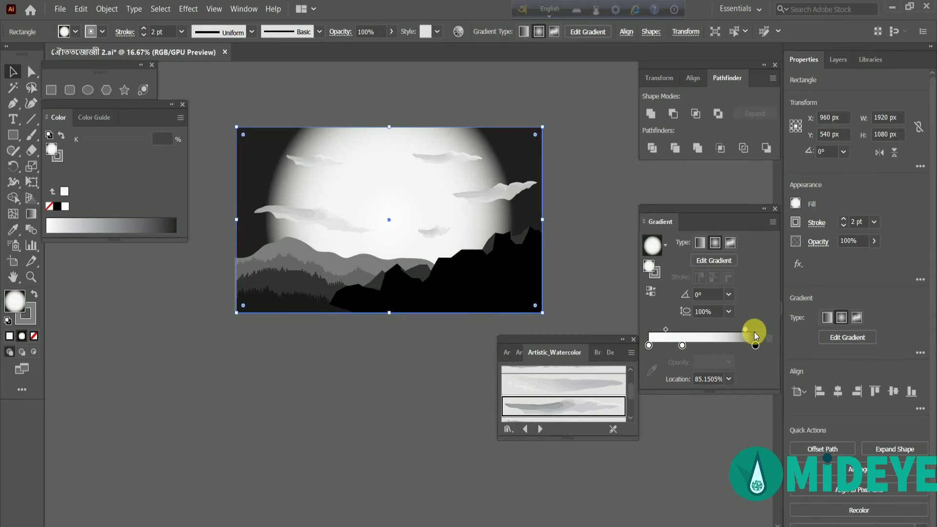
left_click_drag(687, 341, 757, 336)
key("g")
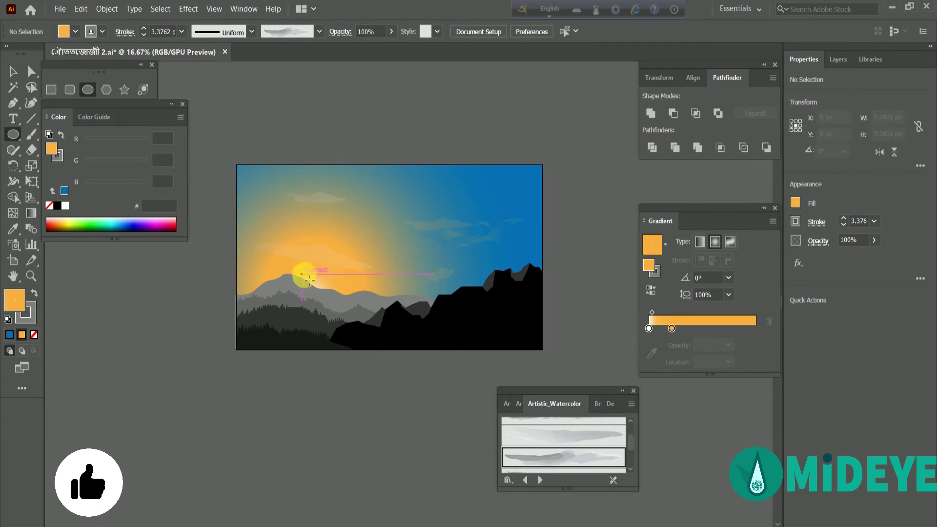
Step: Draw a sun circle above the hills and fill it red-orange #F15A24
left_click_drag(309, 280, 335, 299)
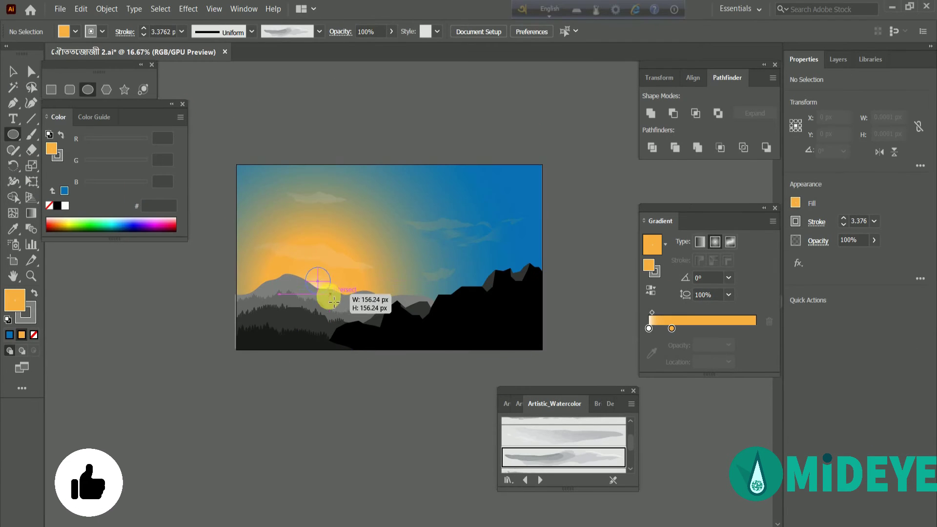
left_click(65, 206)
key("v")
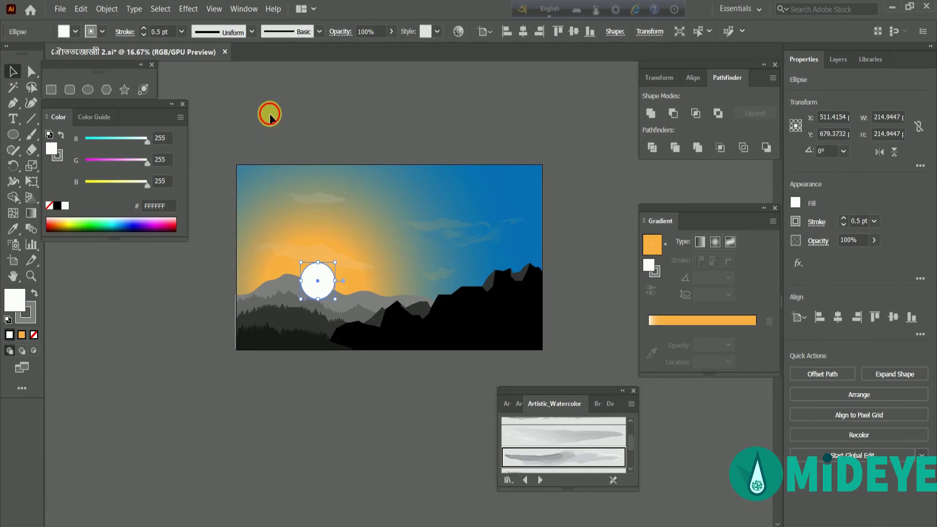
left_click(272, 115)
left_click(314, 278)
left_click(361, 292)
left_click(318, 281)
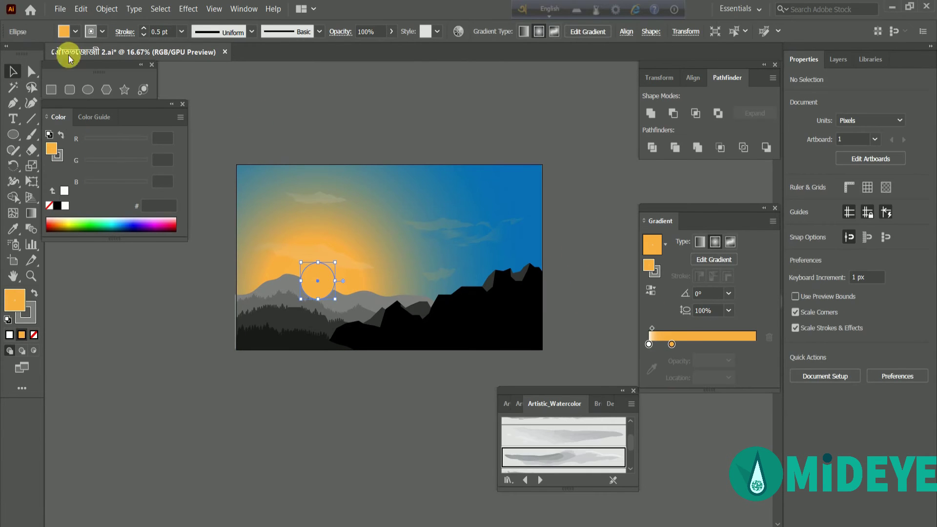
left_click(76, 31)
left_click(111, 53)
Step: Send the sun backward and put the sky rectangle at the very back
left_click(418, 151)
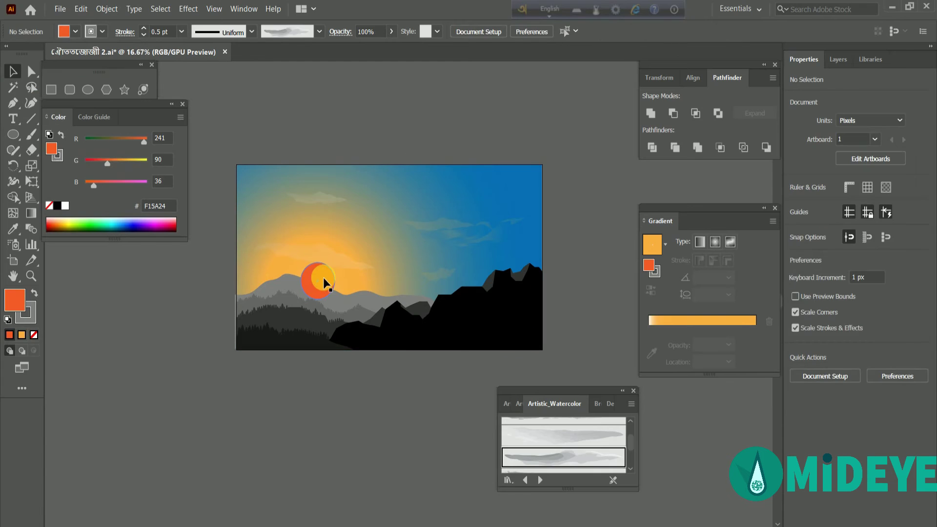
right_click(314, 277)
left_click(497, 493)
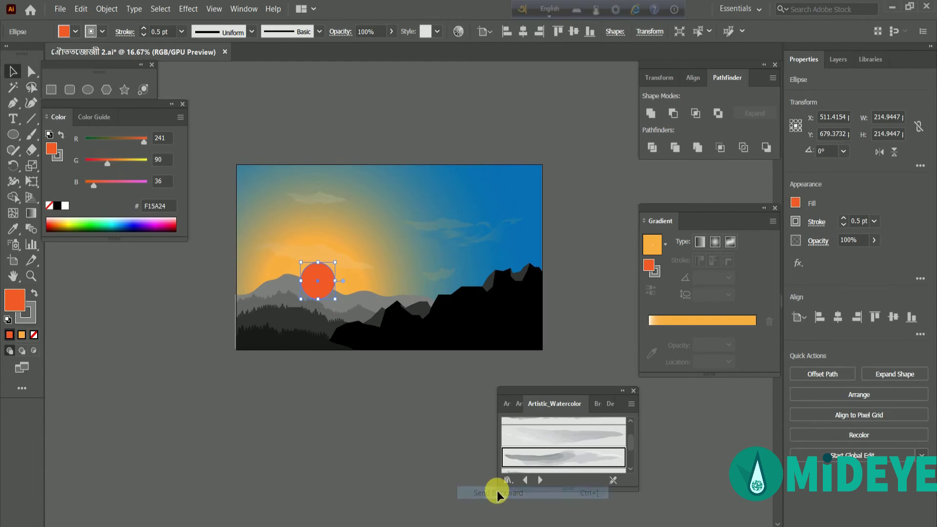
right_click(323, 281)
left_click(502, 488)
left_click(400, 201)
right_click(400, 201)
left_click(571, 429)
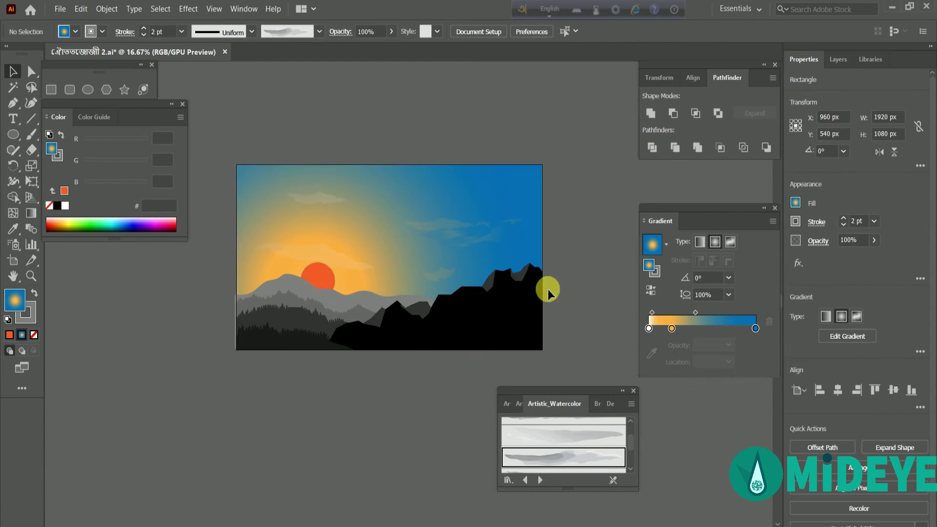
Step: Lower the sun partly behind the grey hill and reselect it for recolouring
left_click(317, 283)
left_click(397, 271)
left_click_drag(397, 271, 249, 264)
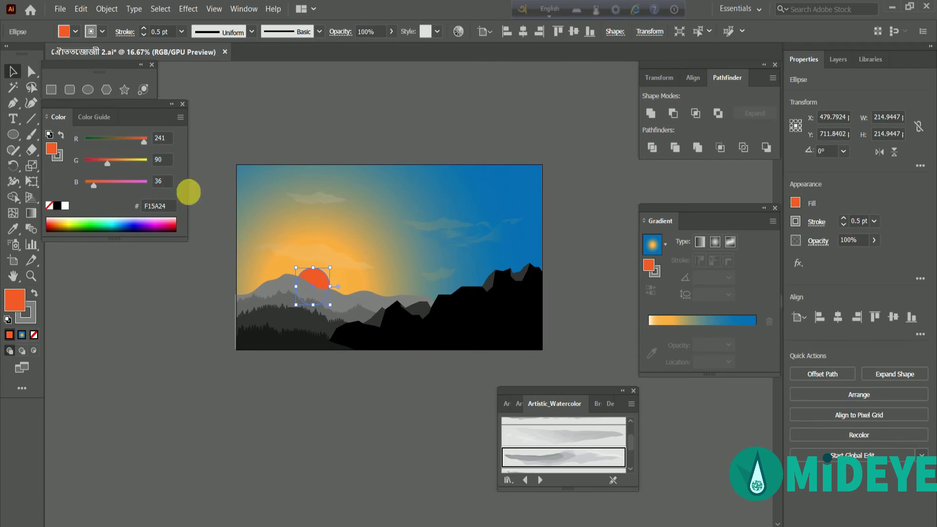
left_click(419, 129)
left_click(315, 290)
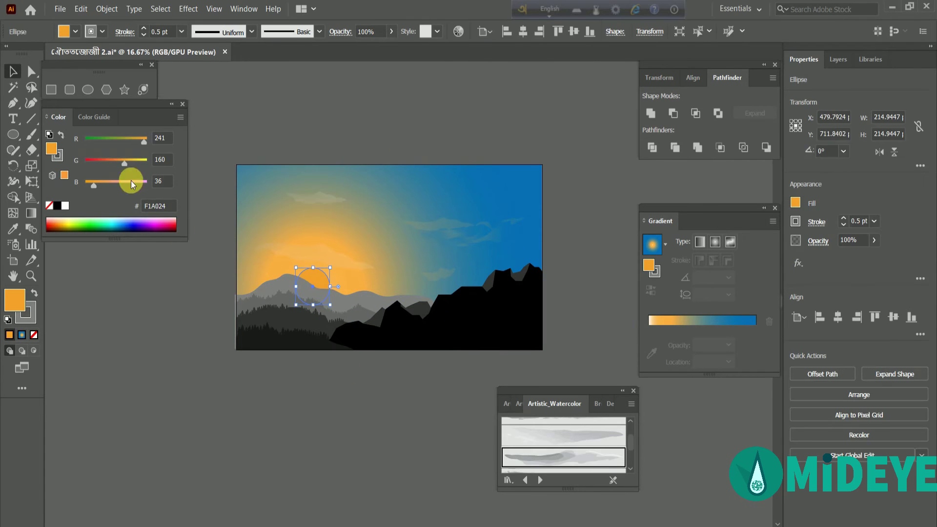
left_click(253, 162)
Step: Try shifting the sky gradient's midpoint, undo it, and switch to on-canvas gradient editing
left_click(389, 217)
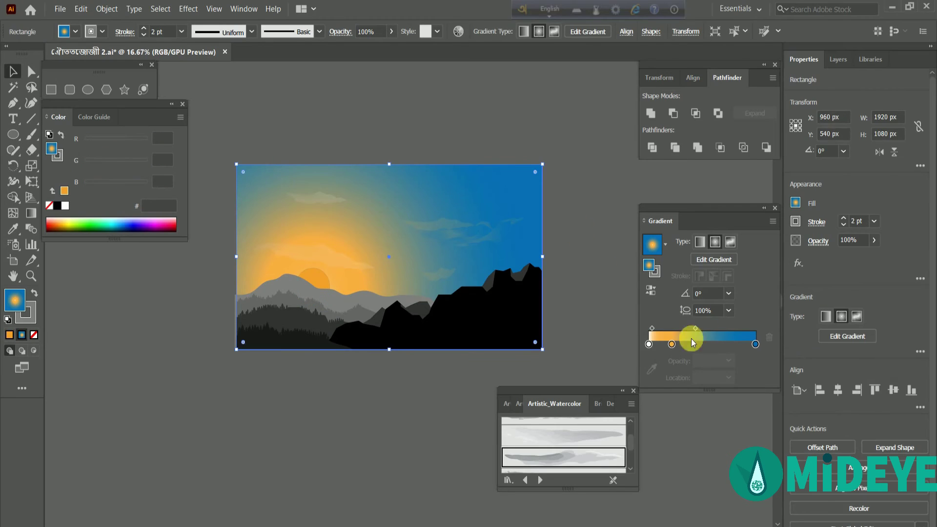
left_click_drag(690, 334, 718, 328)
key("ctrl+z")
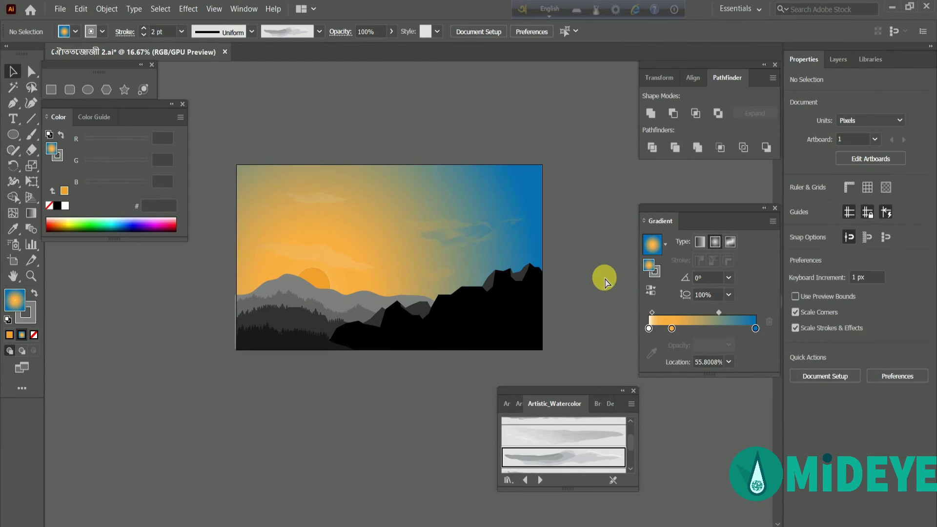
key("ctrl+z")
key("g")
scroll(277, 174, "up", 2)
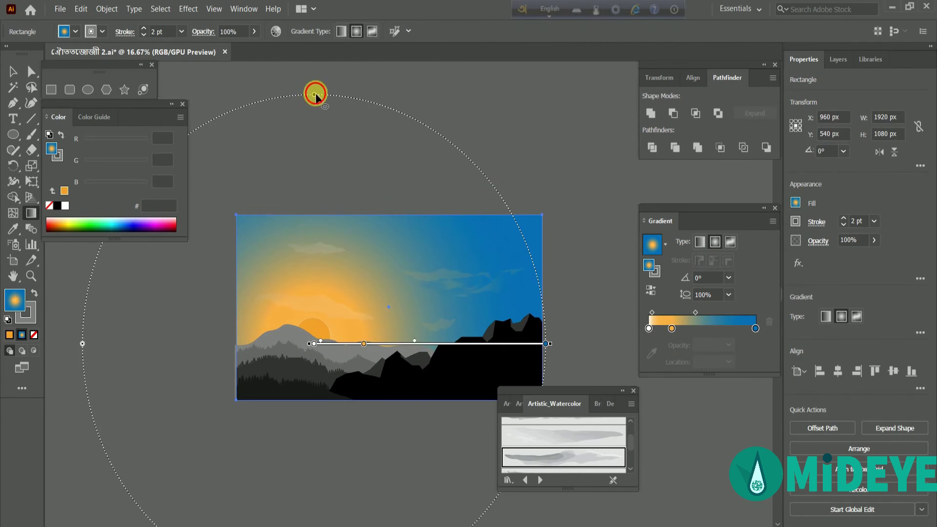
Step: Squash the radial glow so blue spans the top, widen the orange, and tilt it about 15°
mouse_move(313, 94)
left_mouse_down()
mouse_move(313, 217)
mouse_move(312, 122)
left_mouse_up()
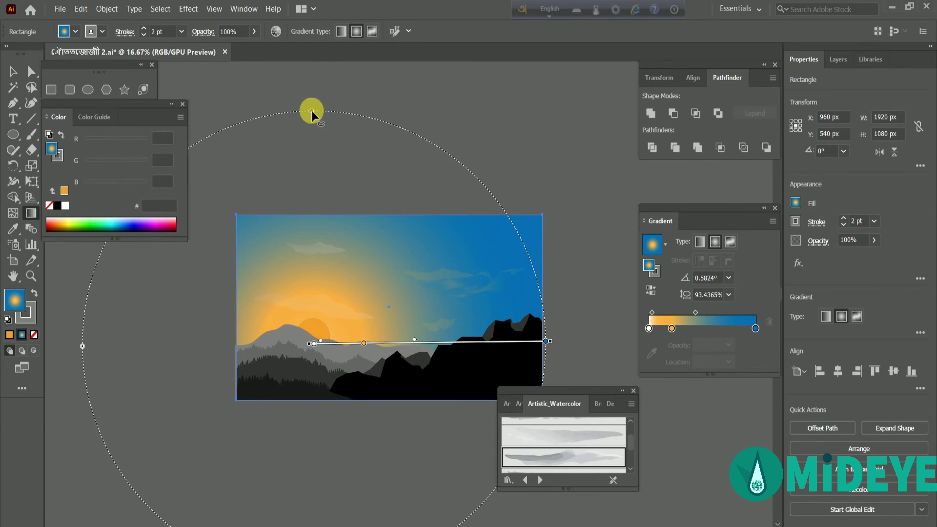
left_click_drag(415, 340, 434, 339)
left_click_drag(312, 122, 312, 169)
left_click_drag(434, 339, 502, 338)
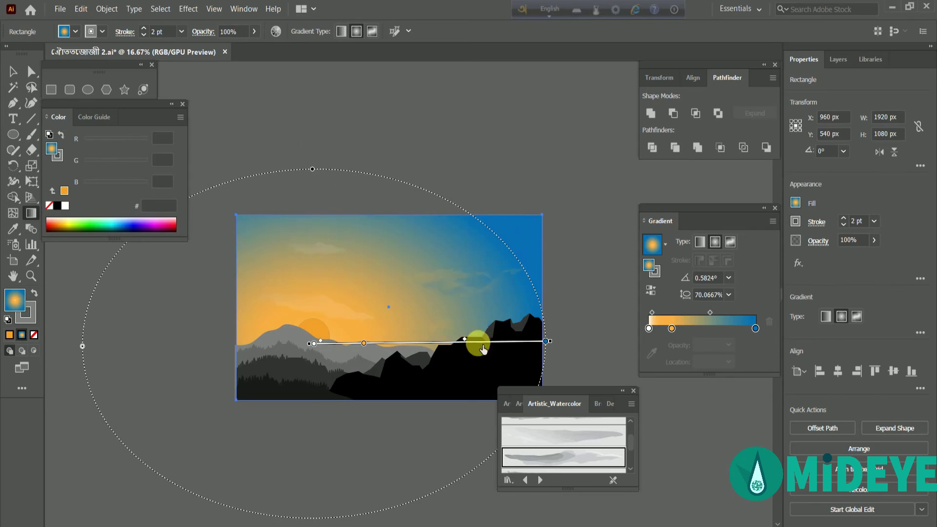
left_click_drag(312, 171, 315, 233)
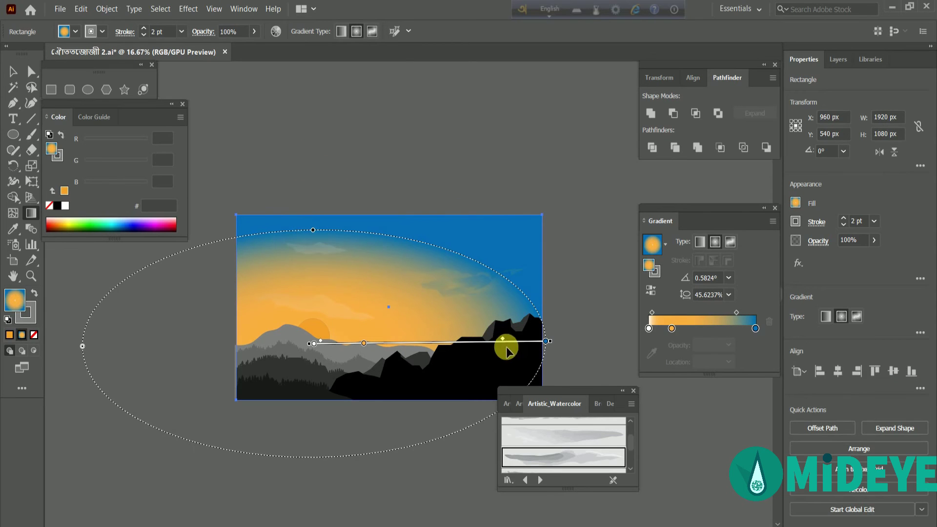
left_click_drag(507, 349, 497, 341)
left_click_drag(560, 348, 544, 245)
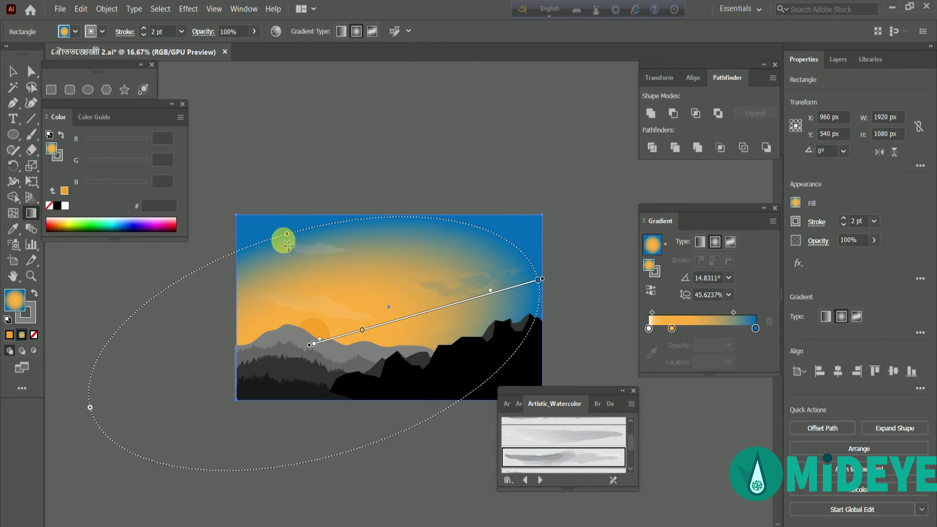
left_click(13, 72)
left_click(592, 322)
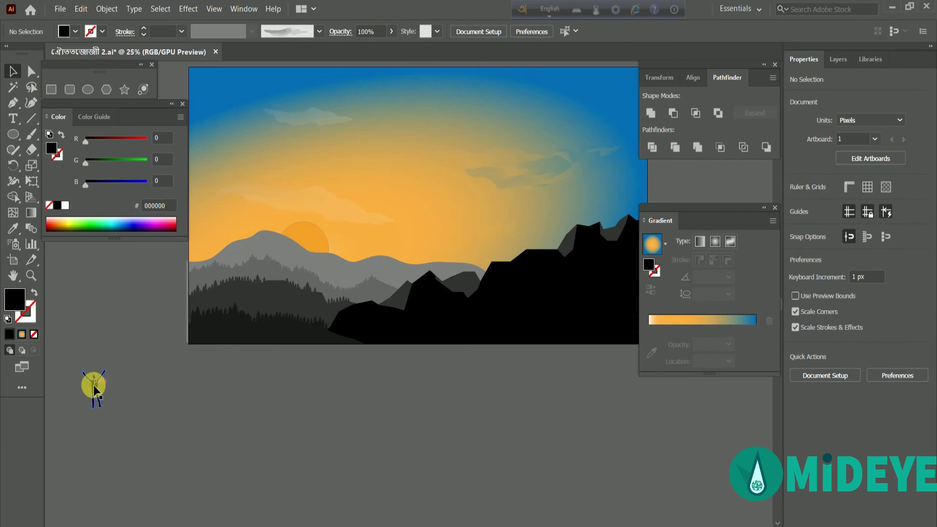
Step: Place and resize the cheering silhouette on the right mountain's summit, then zoom out to the artboard
left_click_drag(95, 391, 593, 227)
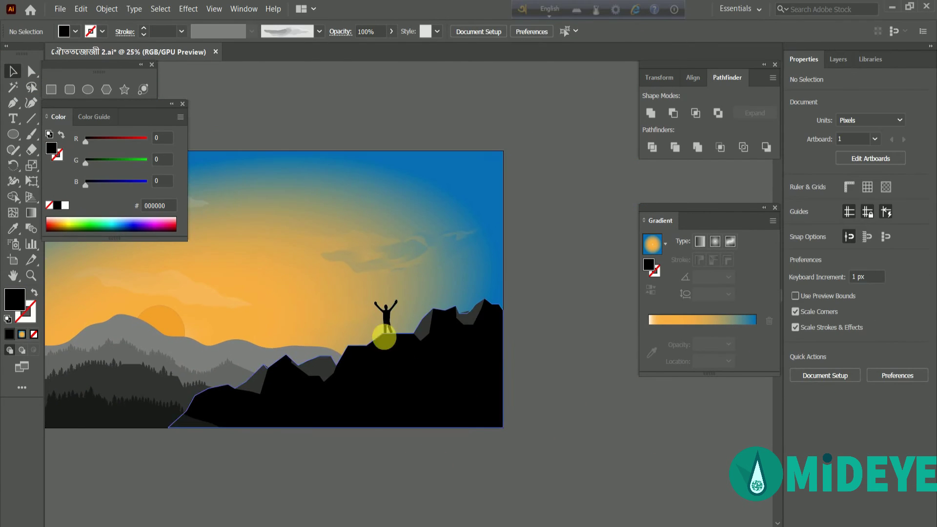
left_click(382, 324)
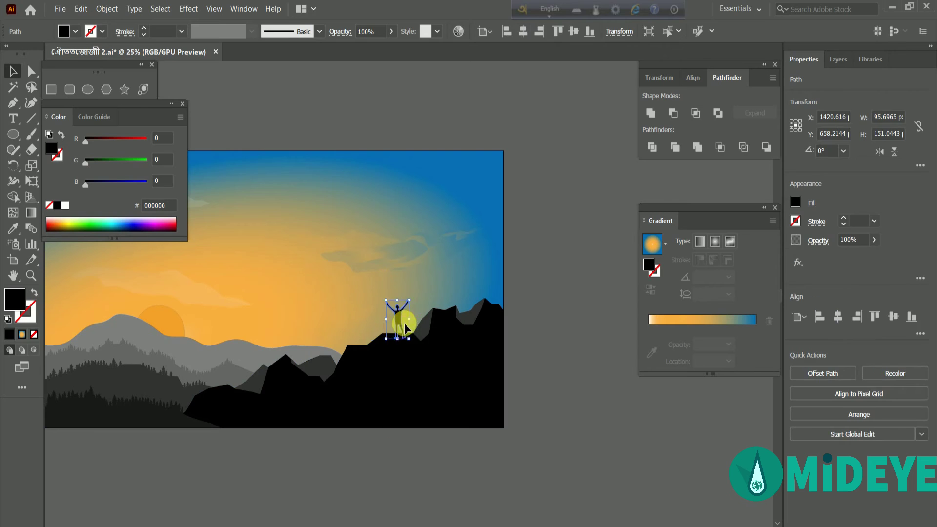
scroll(390, 317, "up", 2)
left_click_drag(399, 353, 436, 361)
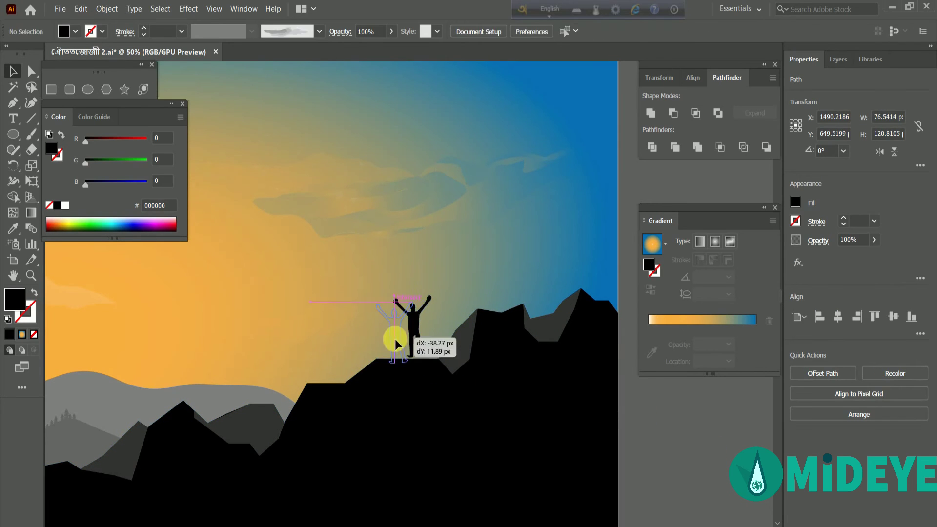
mouse_move(415, 323)
left_mouse_down()
mouse_move(382, 330)
mouse_move(411, 328)
left_mouse_up()
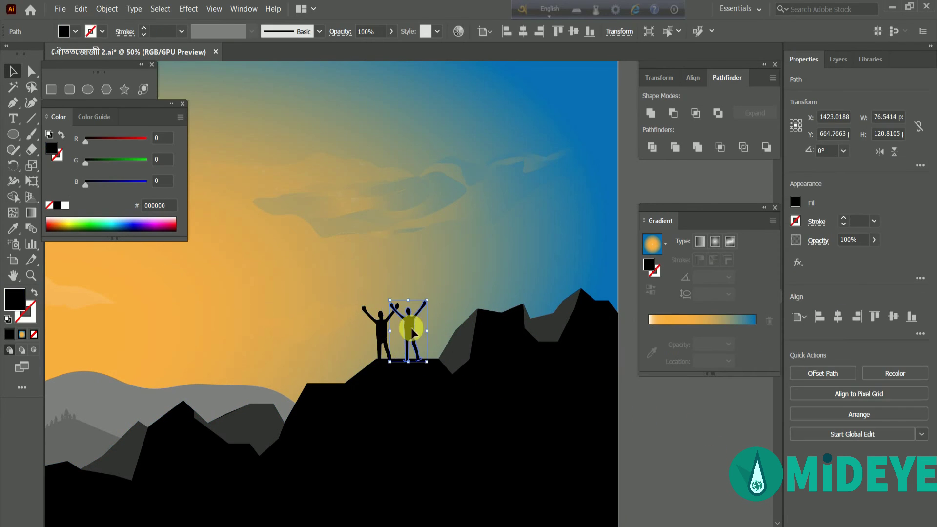
key("ctrl+shift+a")
key("ctrl+0")
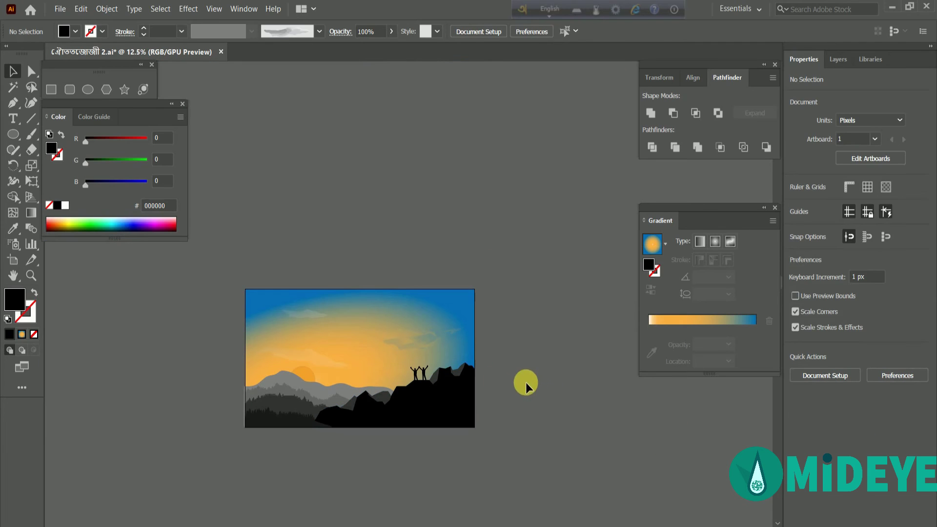
Step: Draw a curved V-shaped bird outline with the Pen tool
key("p")
left_click(261, 138)
left_click(292, 144)
left_click(317, 186)
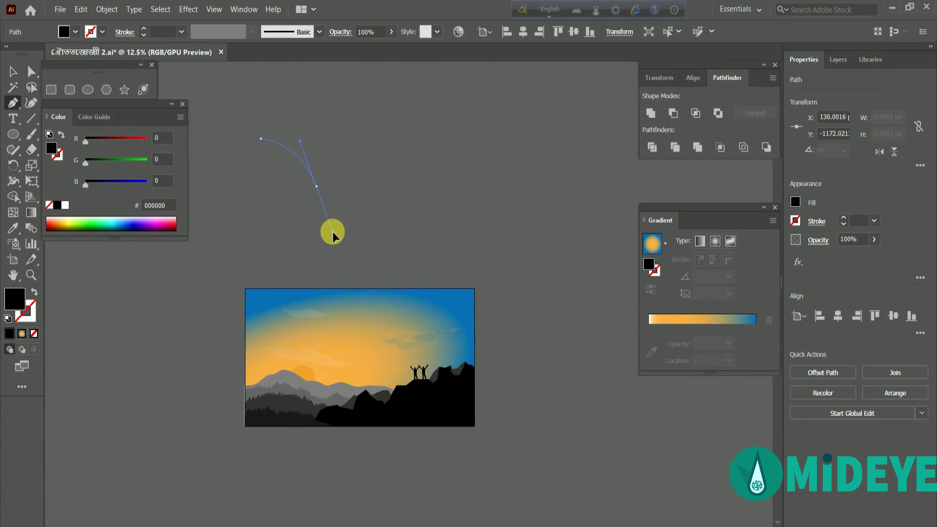
left_click_drag(317, 186, 401, 105)
left_click(364, 133)
Step: Swap the bird's fill to stroke, raise its stroke weight, and move it toward the sky
key("v")
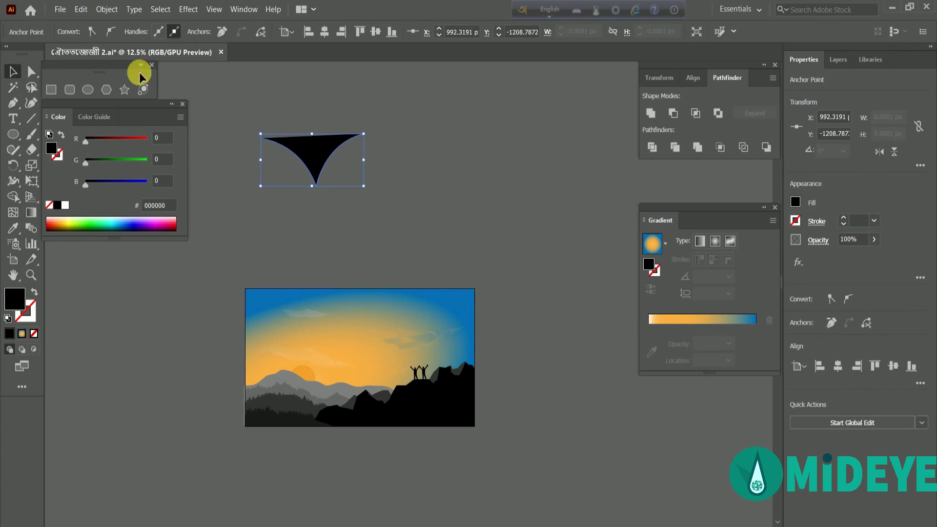
key("shift+x")
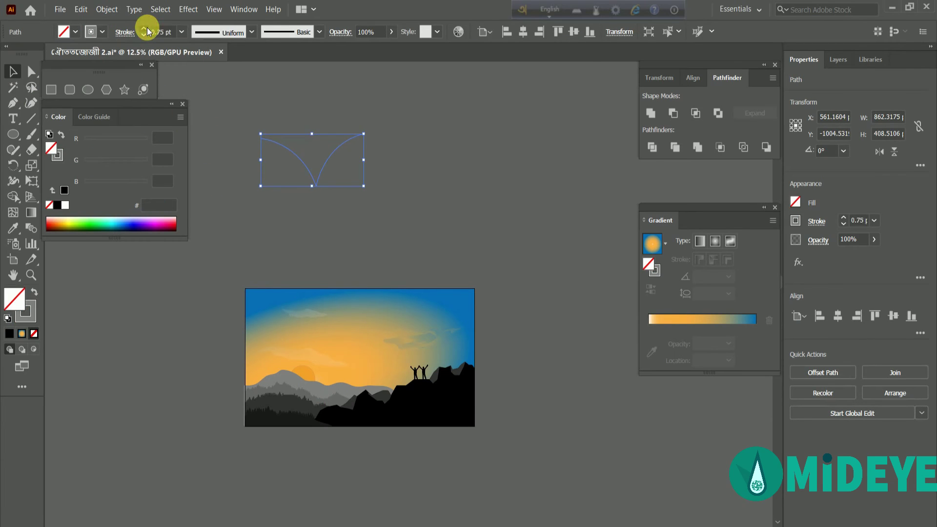
left_click(143, 28)
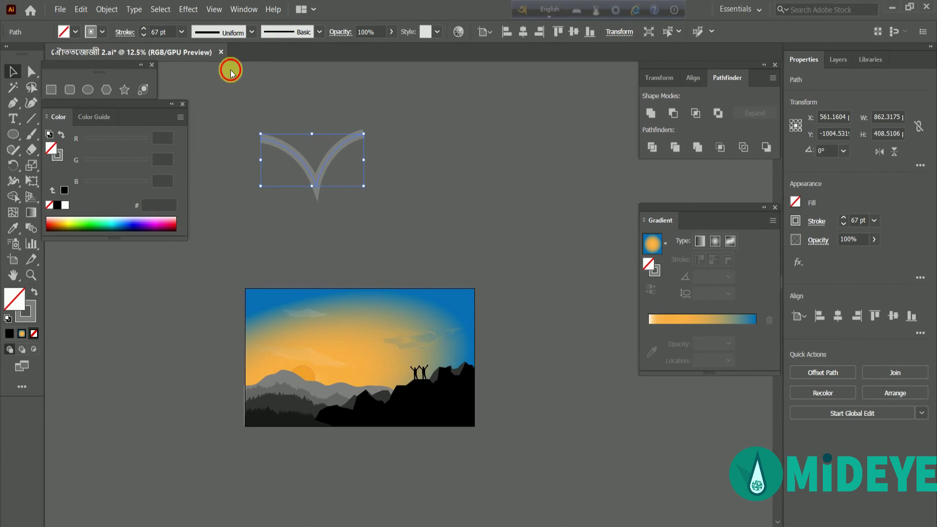
left_click_drag(316, 183, 348, 224)
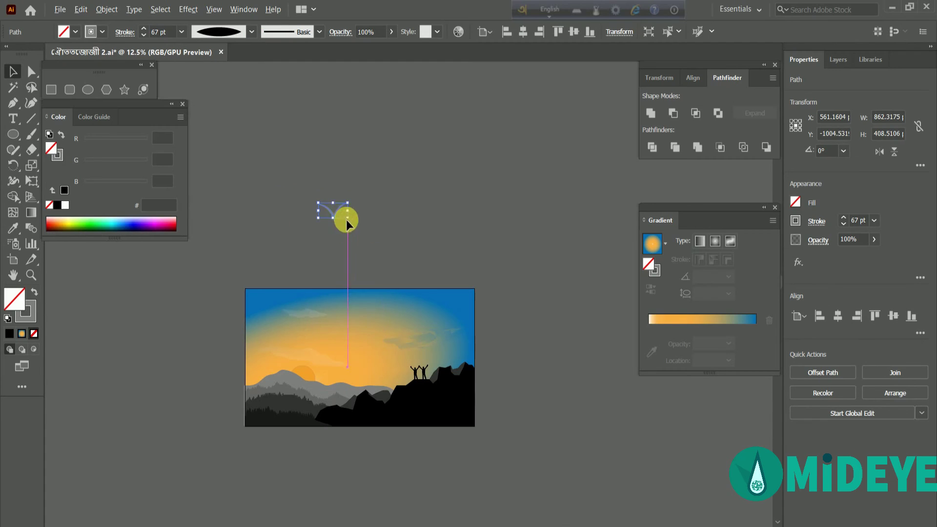
Step: Give the bird a black stroke, scale it small, and place it above the two figures
scroll(365, 288, "up", 1)
scroll(366, 388, "up", 1)
scroll(355, 328, "up", 1)
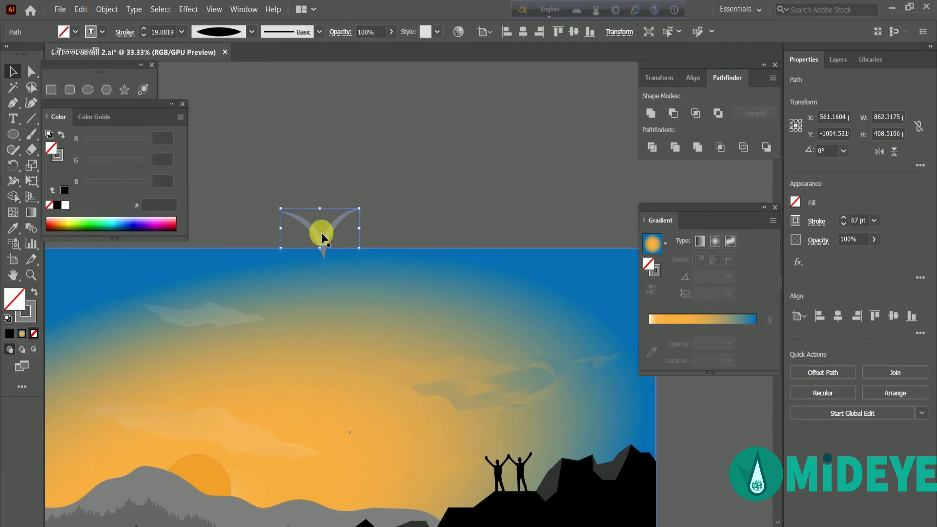
key("ctrl+z")
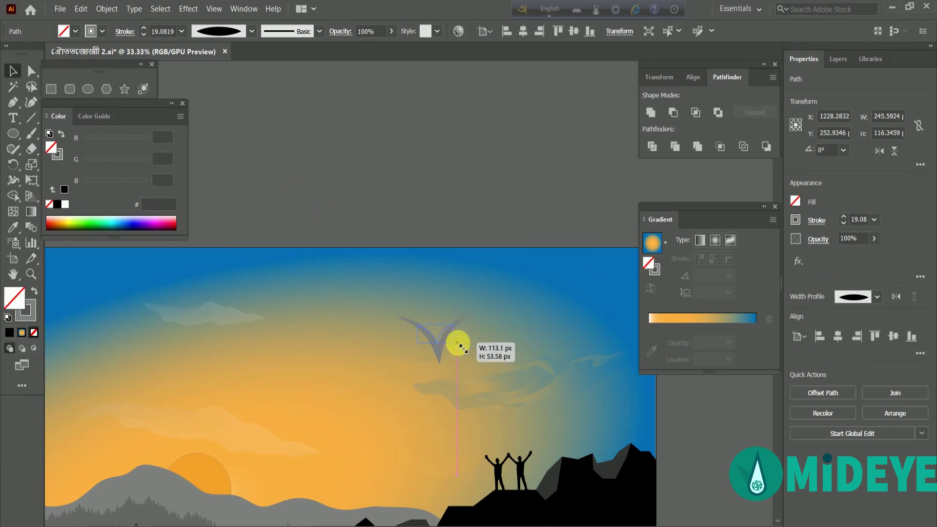
mouse_move(436, 337)
left_mouse_down()
mouse_move(471, 348)
mouse_move(544, 420)
left_mouse_up()
left_click(483, 203)
left_click(57, 204)
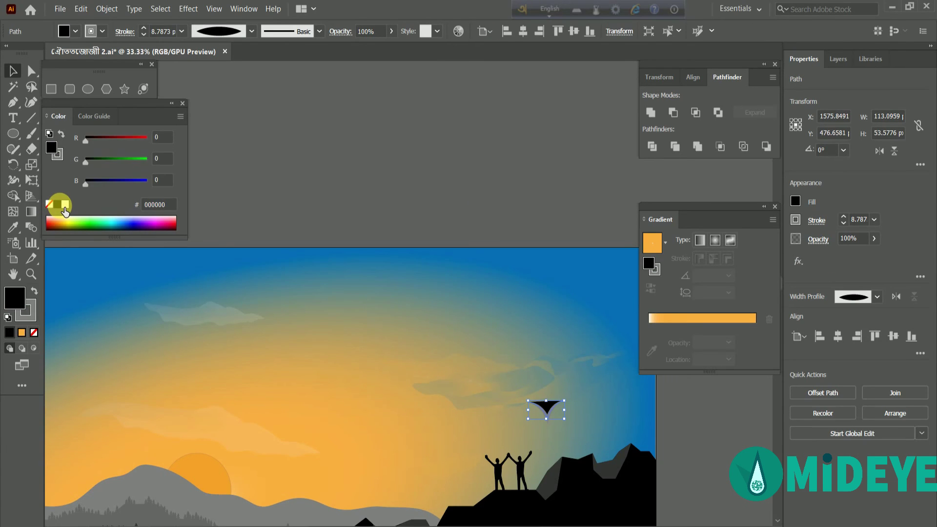
left_click(57, 203)
left_click_drag(613, 449, 500, 366)
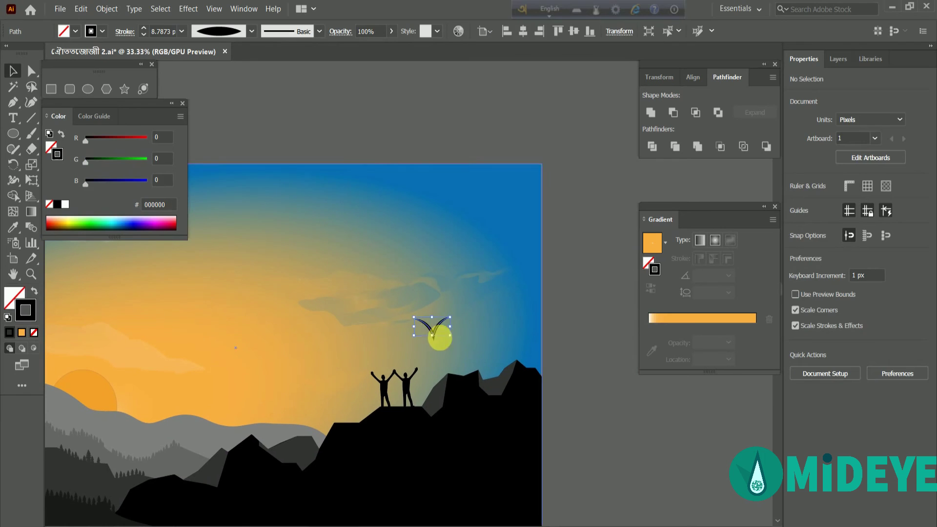
left_click_drag(450, 335, 449, 338)
left_click(550, 345)
Step: Set the bird's stroke to 9 pt and Alt-drag a second bird beside it
left_click(435, 328)
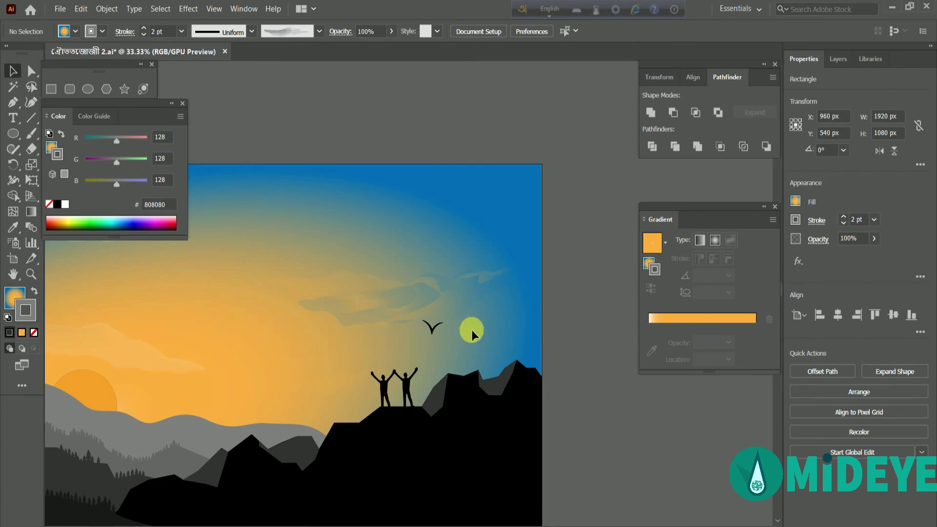
left_click(144, 28)
left_click(144, 28)
left_click(145, 28)
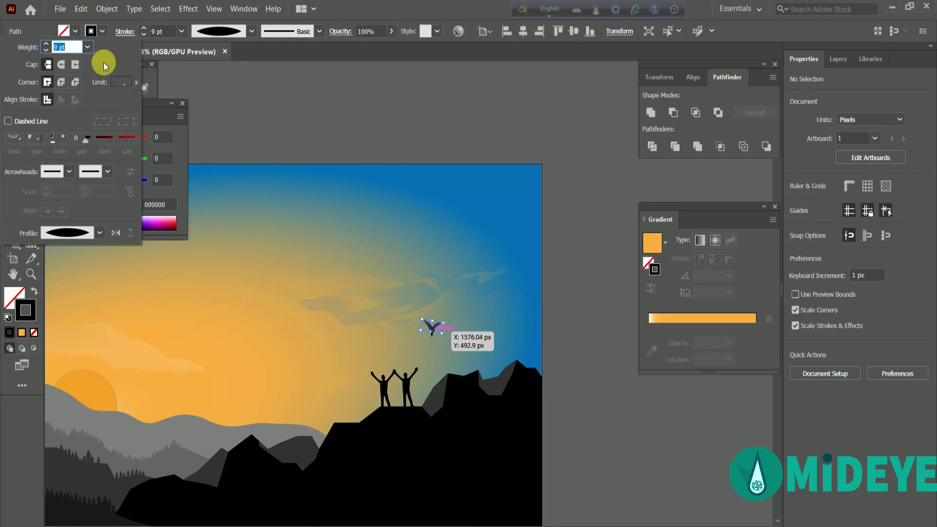
left_click(415, 144)
left_click_drag(442, 332, 449, 334)
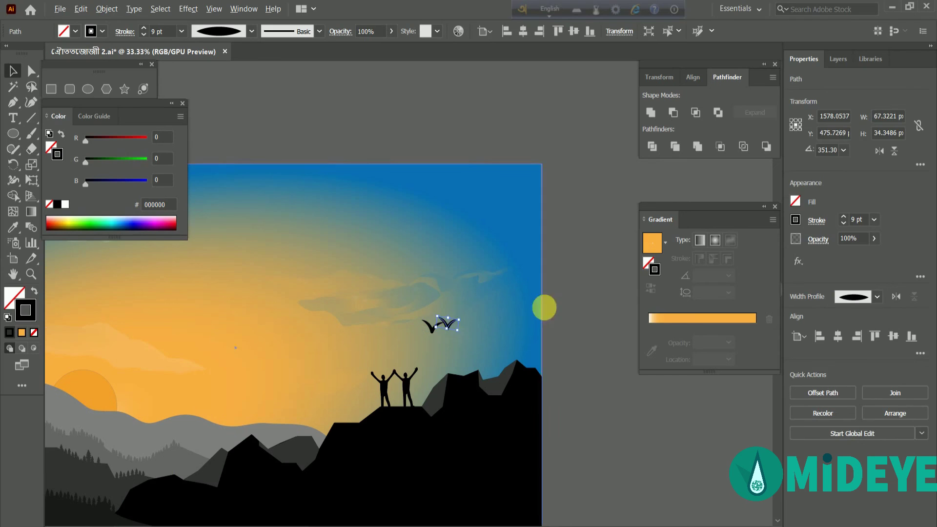
left_click(580, 298)
Step: Move a bird copy to the left sky, recolour it grey 4D4D4D, and shrink it
mouse_move(450, 398)
left_mouse_down()
mouse_move(581, 296)
mouse_move(532, 278)
mouse_move(112, 282)
left_mouse_up()
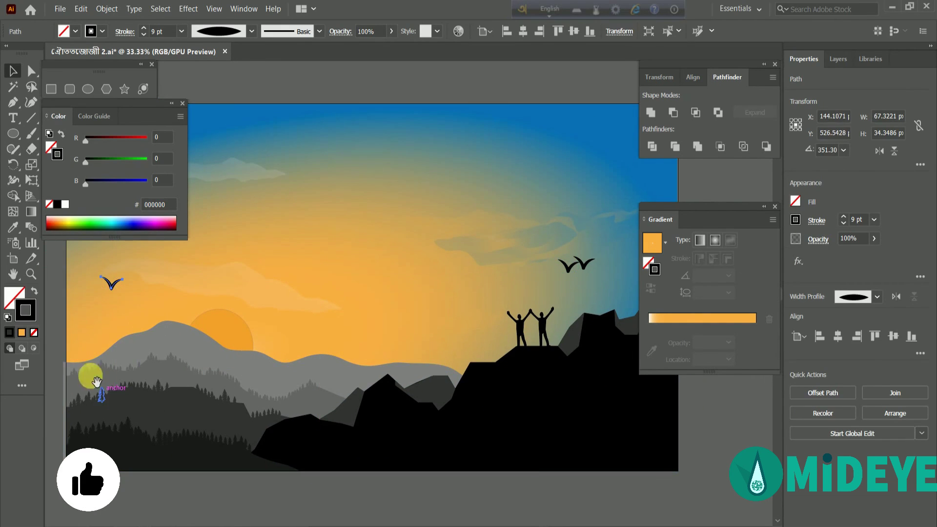
scroll(92, 377, "left", 5)
left_click(102, 32)
left_click(42, 101)
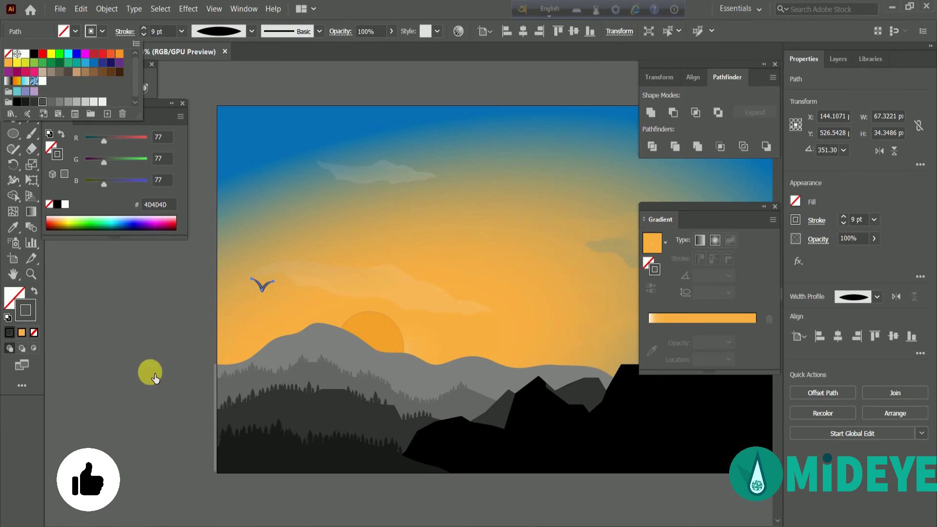
left_click_drag(273, 292, 266, 290)
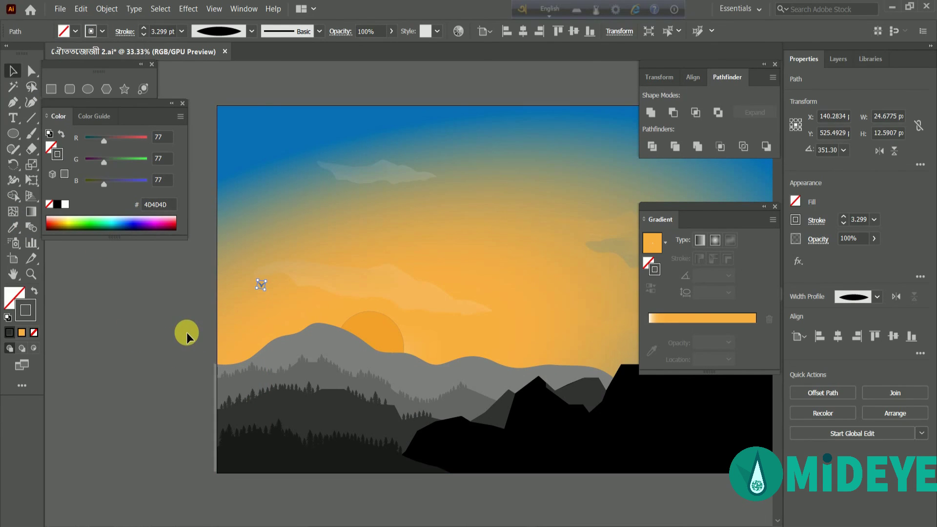
left_click(187, 332)
left_click(263, 286)
Step: Fine-tune the small grey bird's size and duplicate it into a flock near the sun
scroll(262, 287, "up", 3)
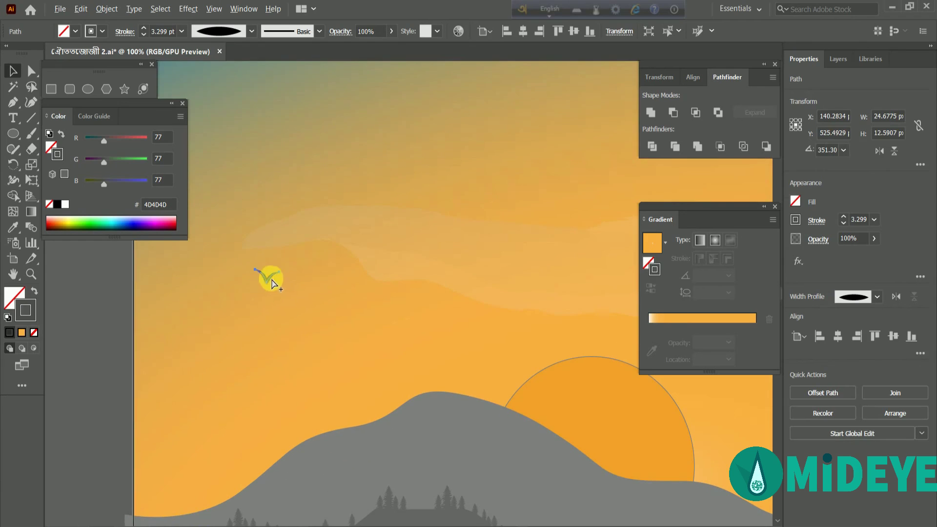
left_click_drag(268, 285, 298, 303)
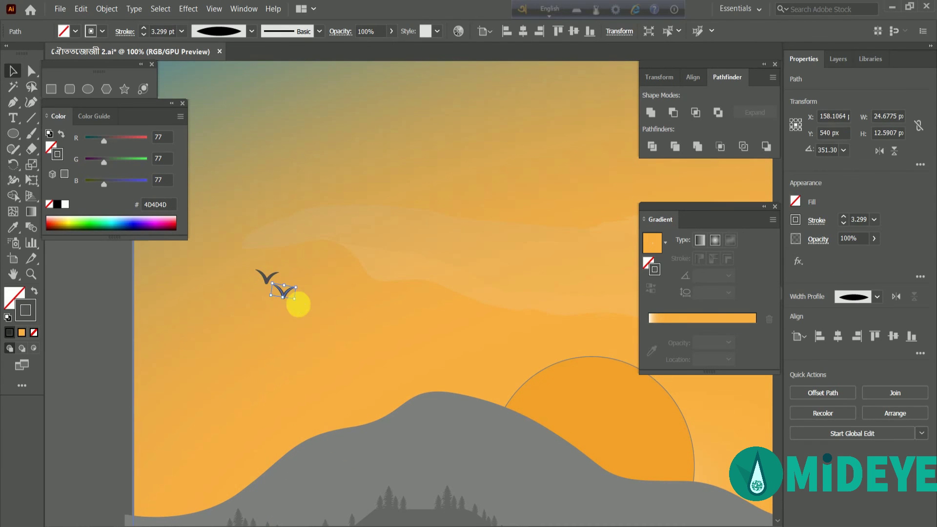
left_click(140, 311)
left_click(268, 282)
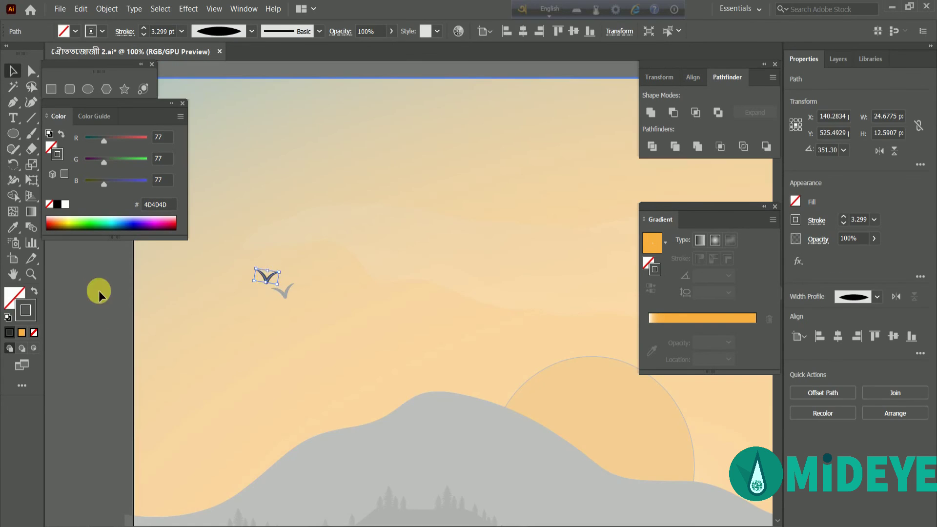
left_click(98, 289)
left_click(266, 283)
mouse_move(257, 278)
left_mouse_down()
mouse_move(264, 298)
mouse_move(237, 304)
mouse_move(282, 266)
left_mouse_up()
left_click(104, 300)
left_click(286, 307)
Step: Zoom out to view the finished sunset landscape in full
key("ctrl+minus")
key("ctrl+minus")
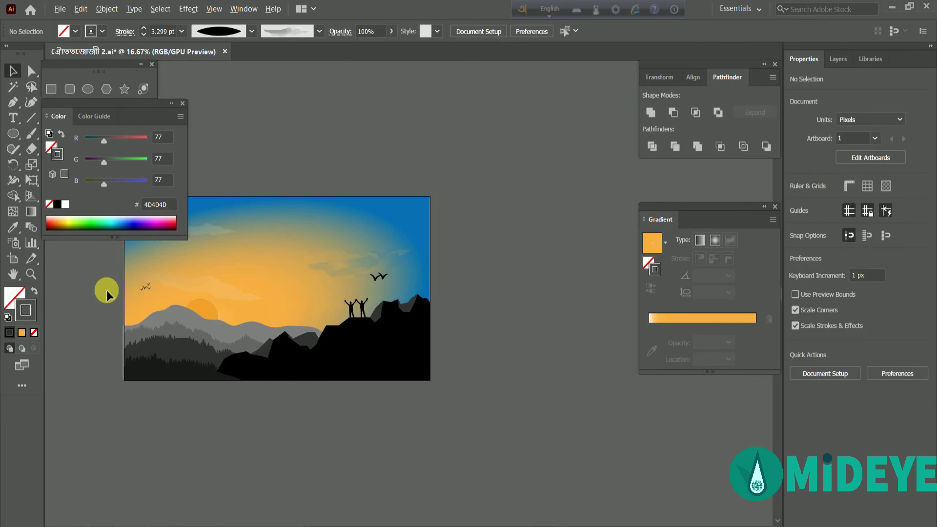